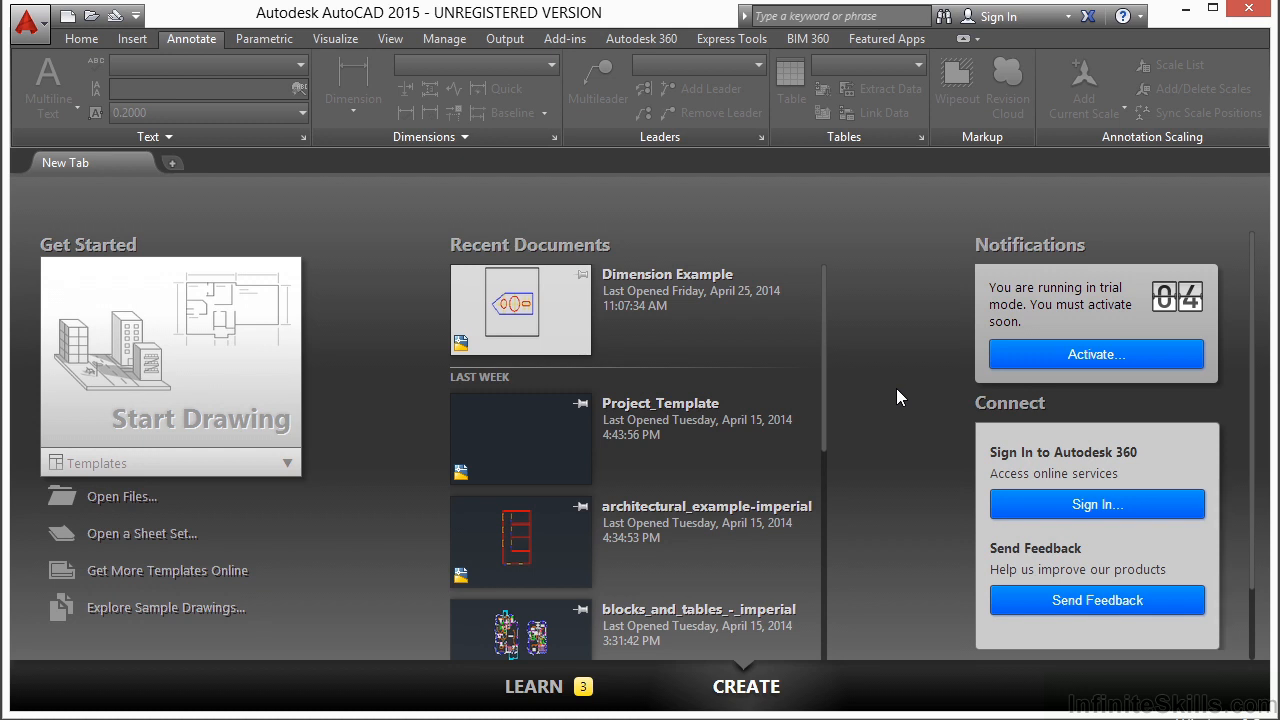
- Open the drawing Dimension Example.dwg from folder 10
click(88, 503)
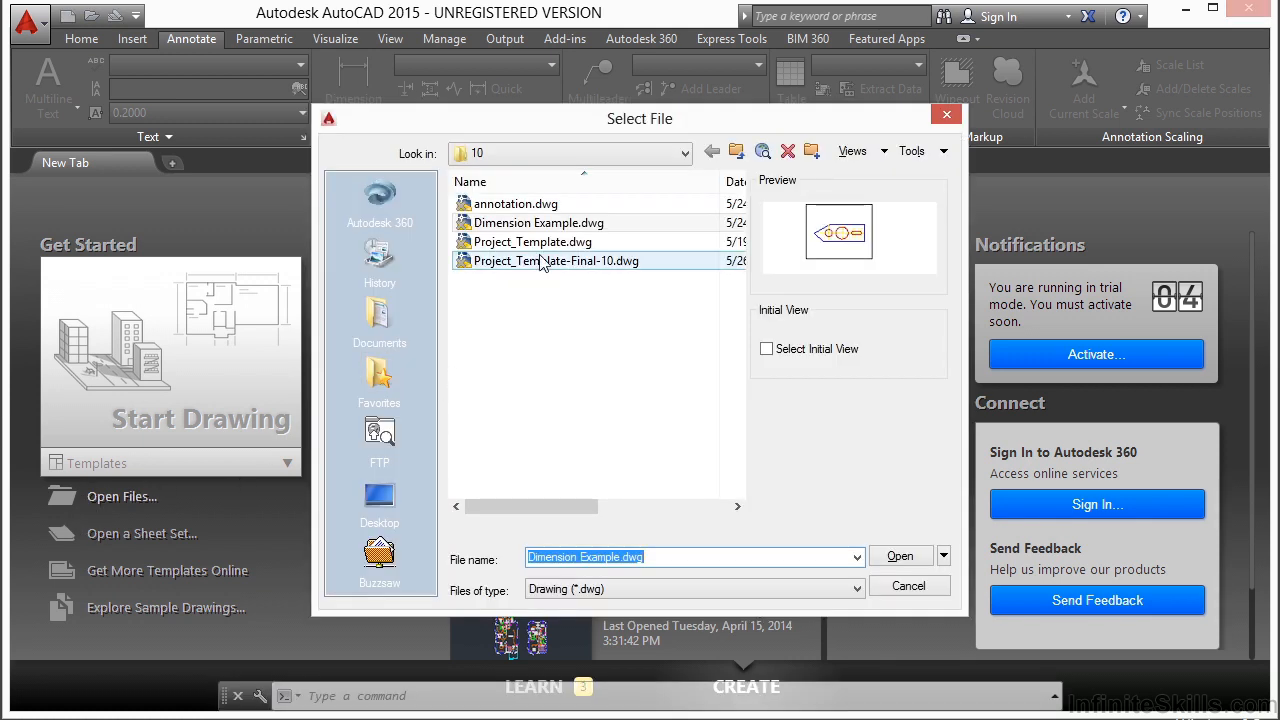
click(546, 228)
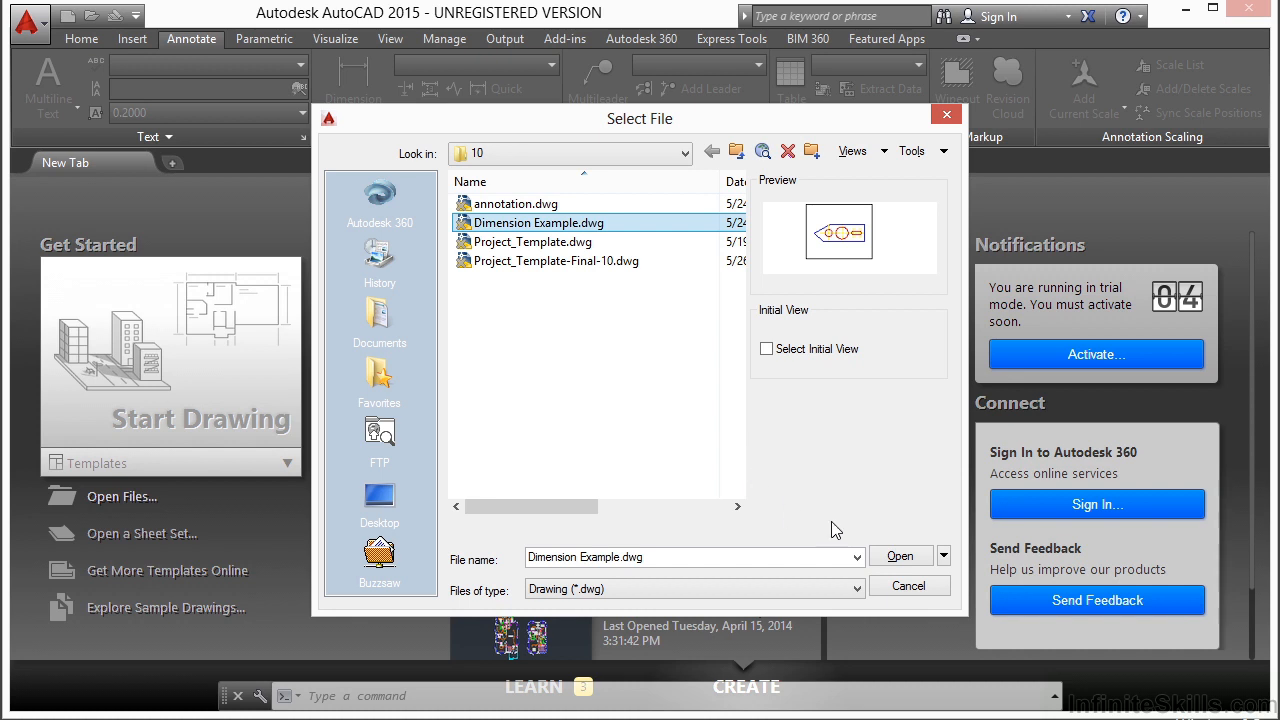
click(895, 557)
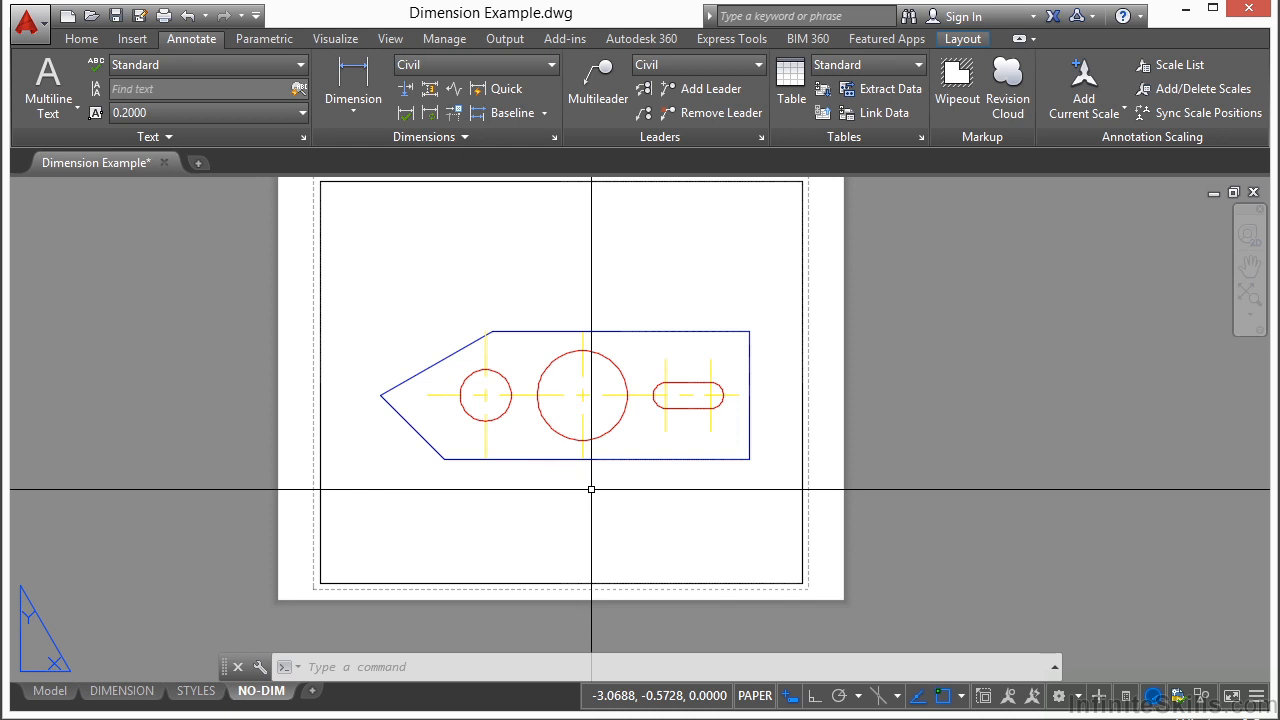
- Check the current value of the DIMASSOC system variable without changing it
text(dima)
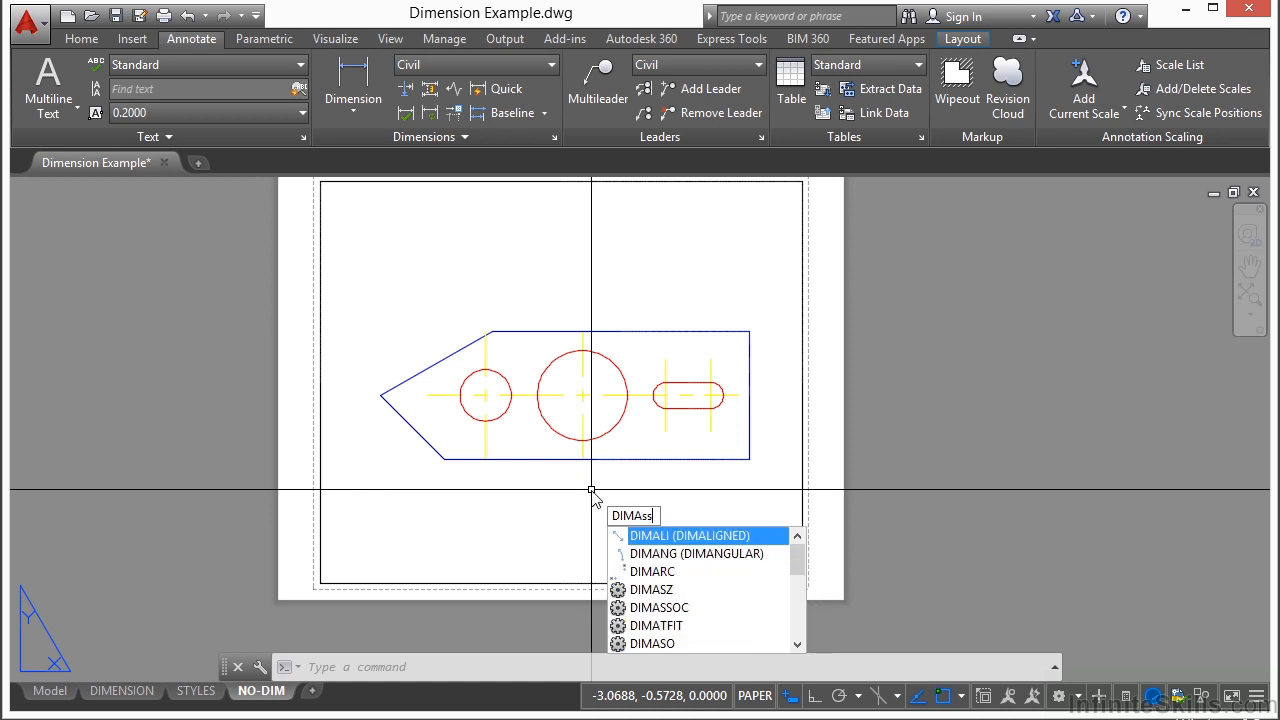
text(ssoc)
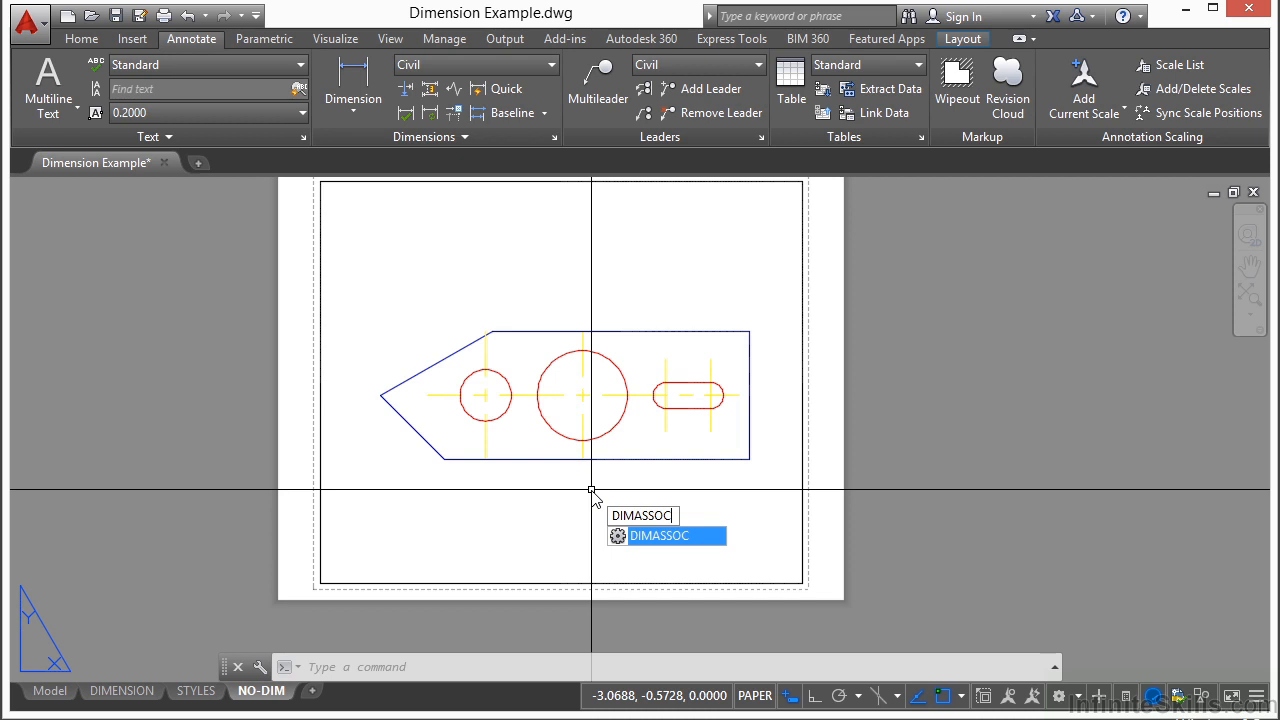
key(Return)
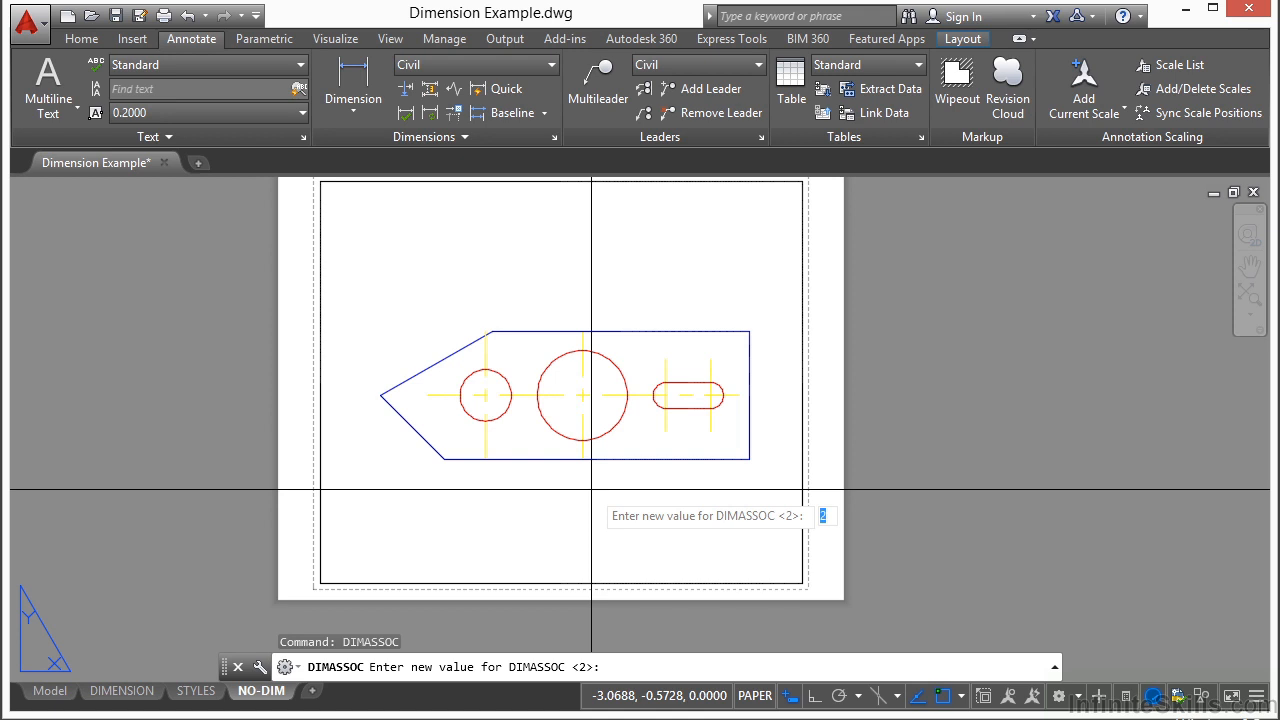
key(Escape)
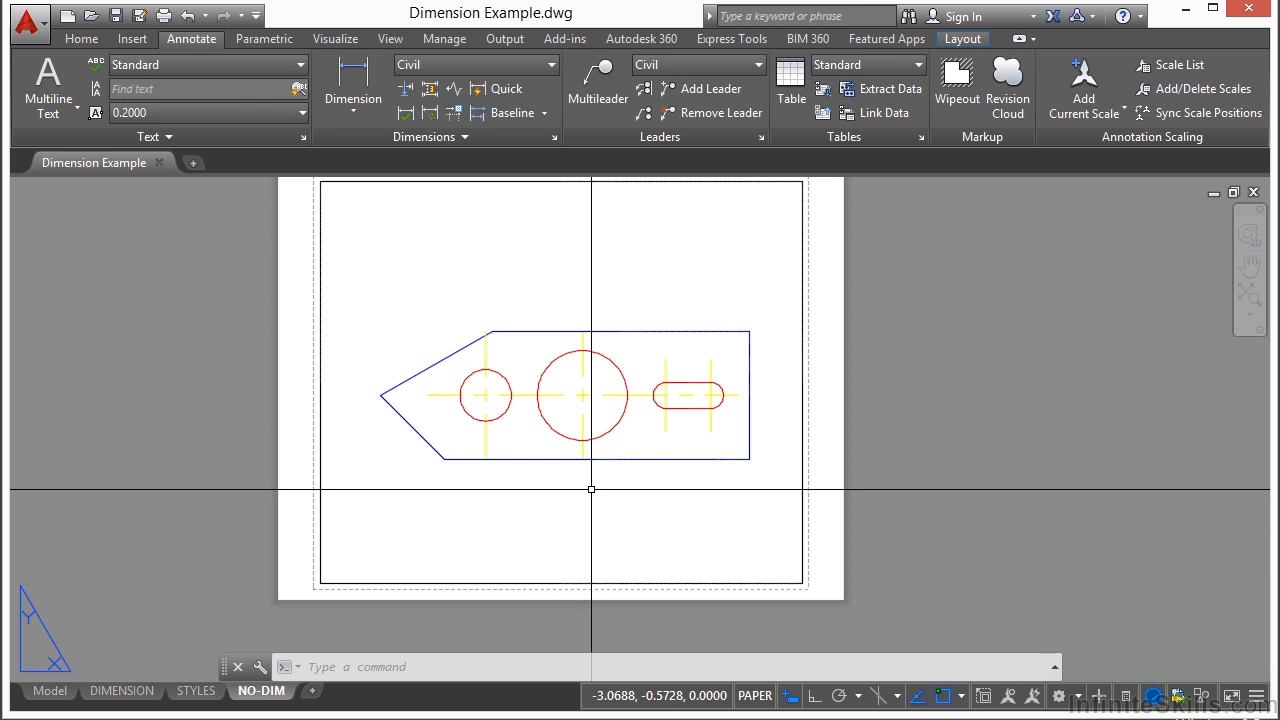
- Add a horizontal linear dimension between the two ends of the part's upper edge, placed above the part
click(355, 88)
click(491, 331)
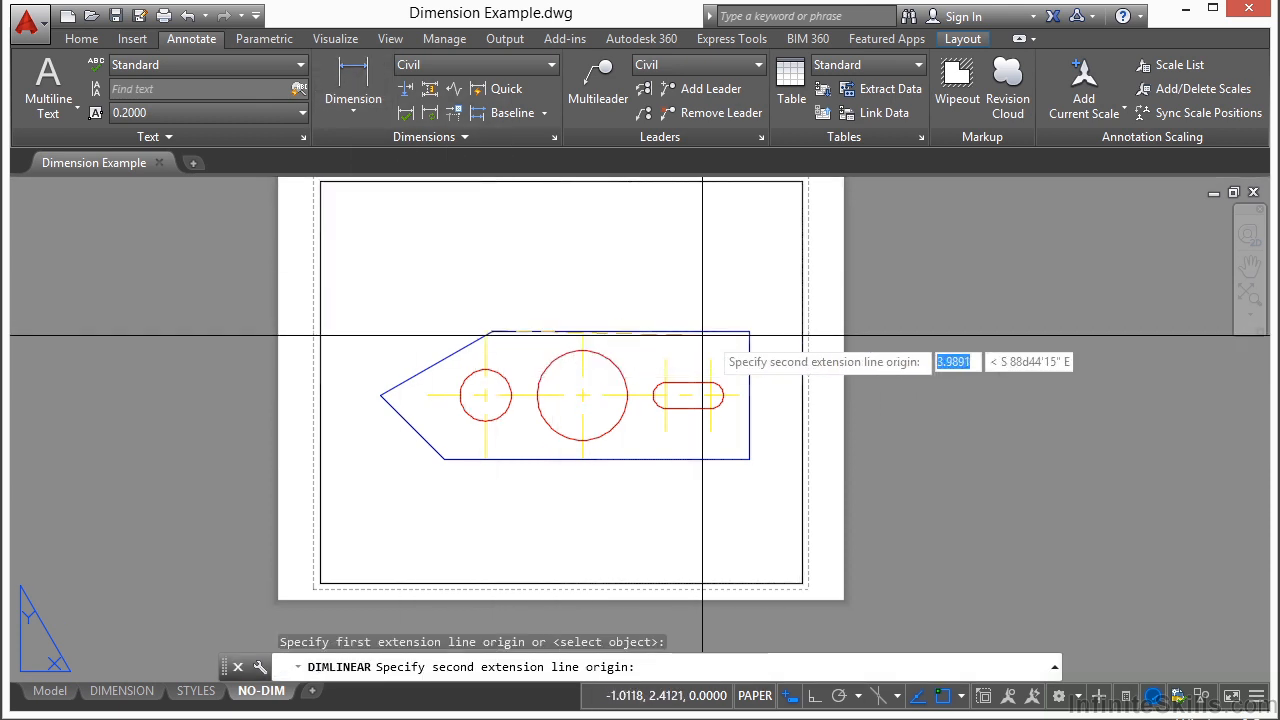
click(749, 331)
click(520, 271)
- Inspect the upper-edge dimension's properties, including whether it is associative, and clear the selection
scroll(650, 250, up, 4)
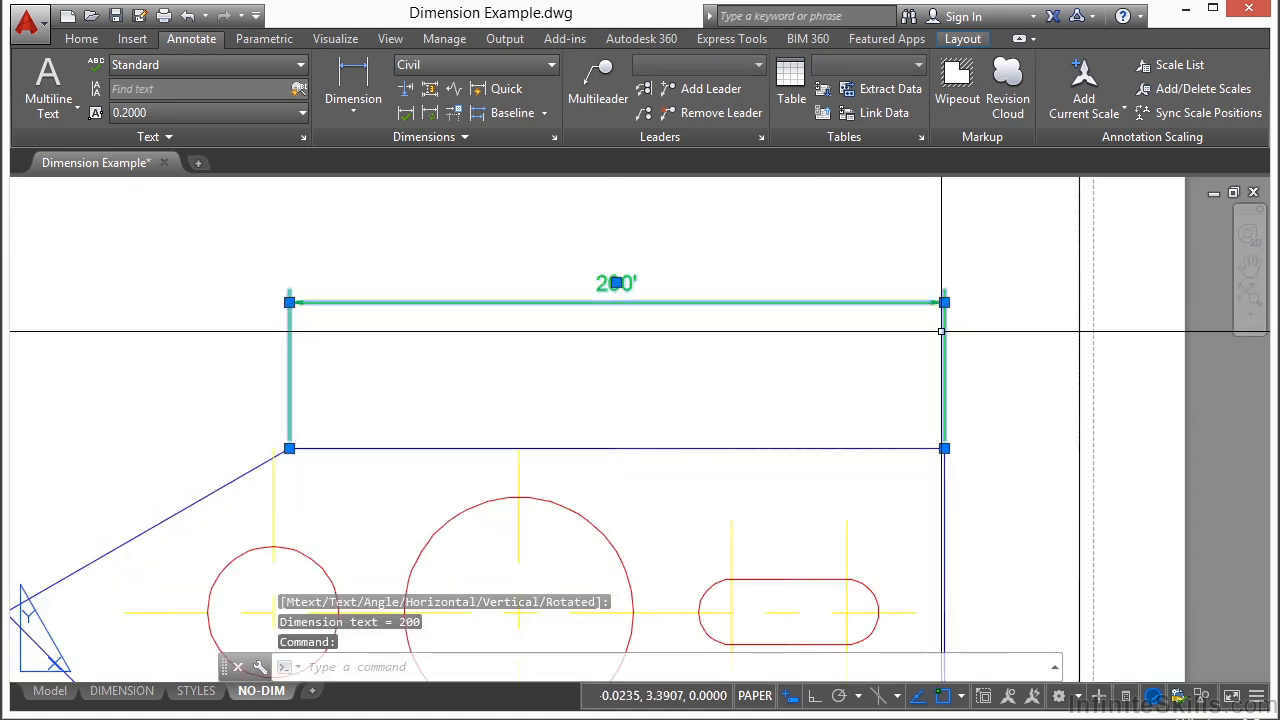
key(Escape)
key(ctrl+1)
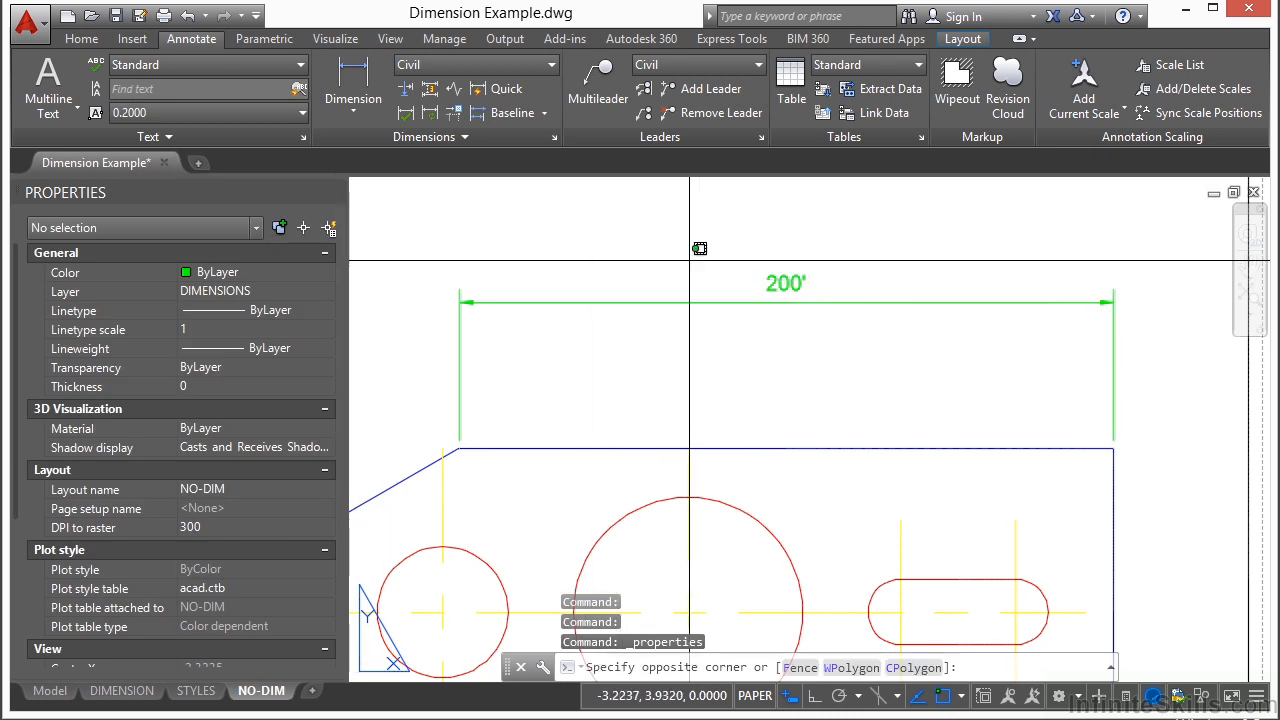
click(830, 285)
click(789, 315)
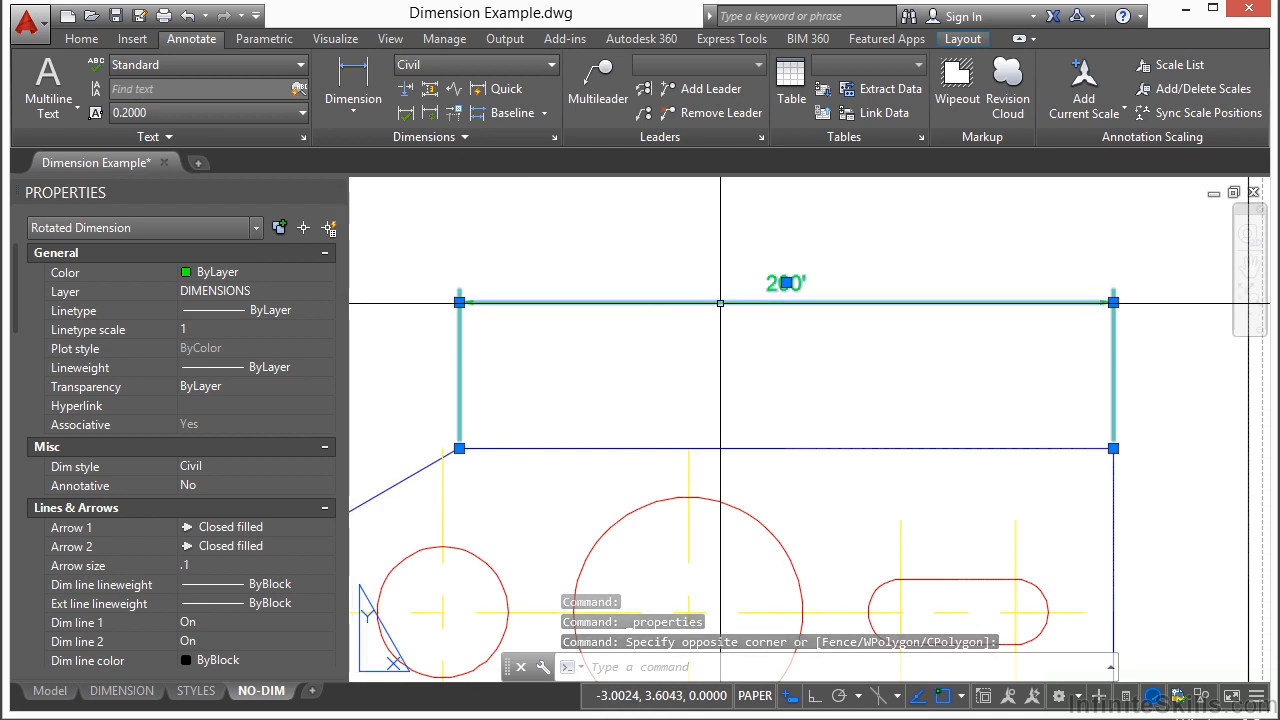
key(Escape)
- Set the DIMASSOC system variable to 0 and check the existing upper-edge dimension's associativity
text(dimassoc)
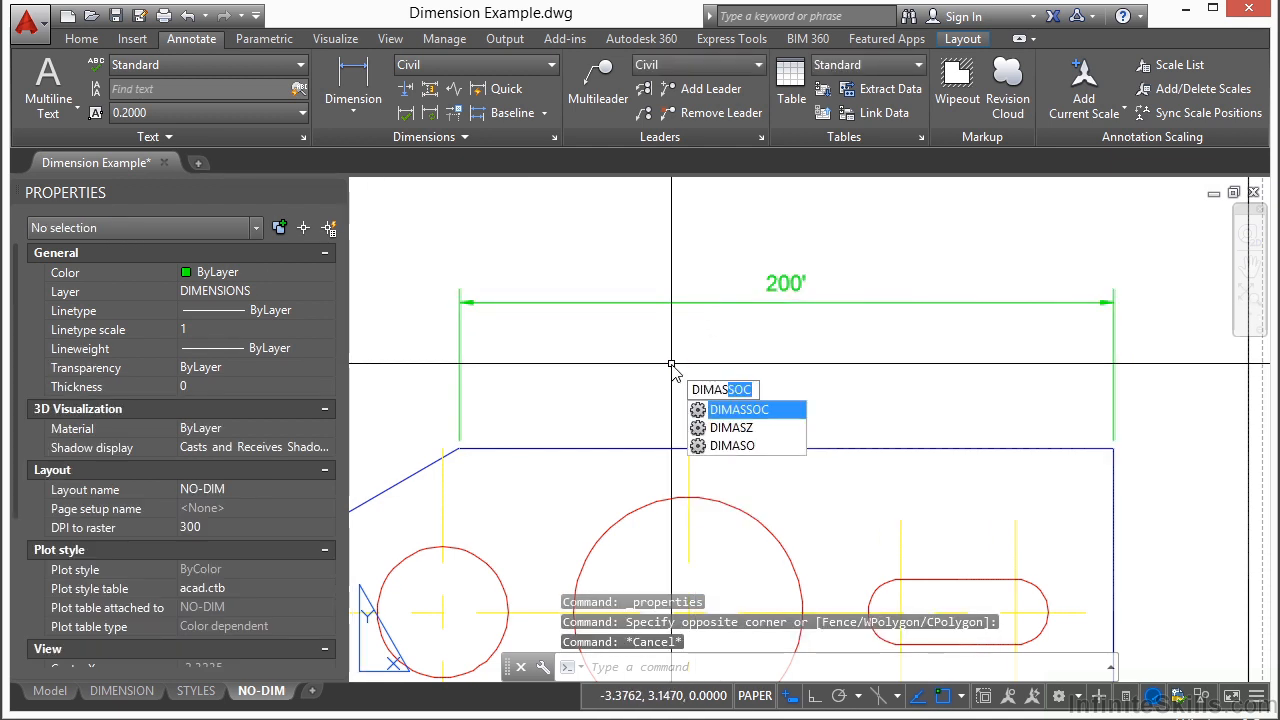
key(Return)
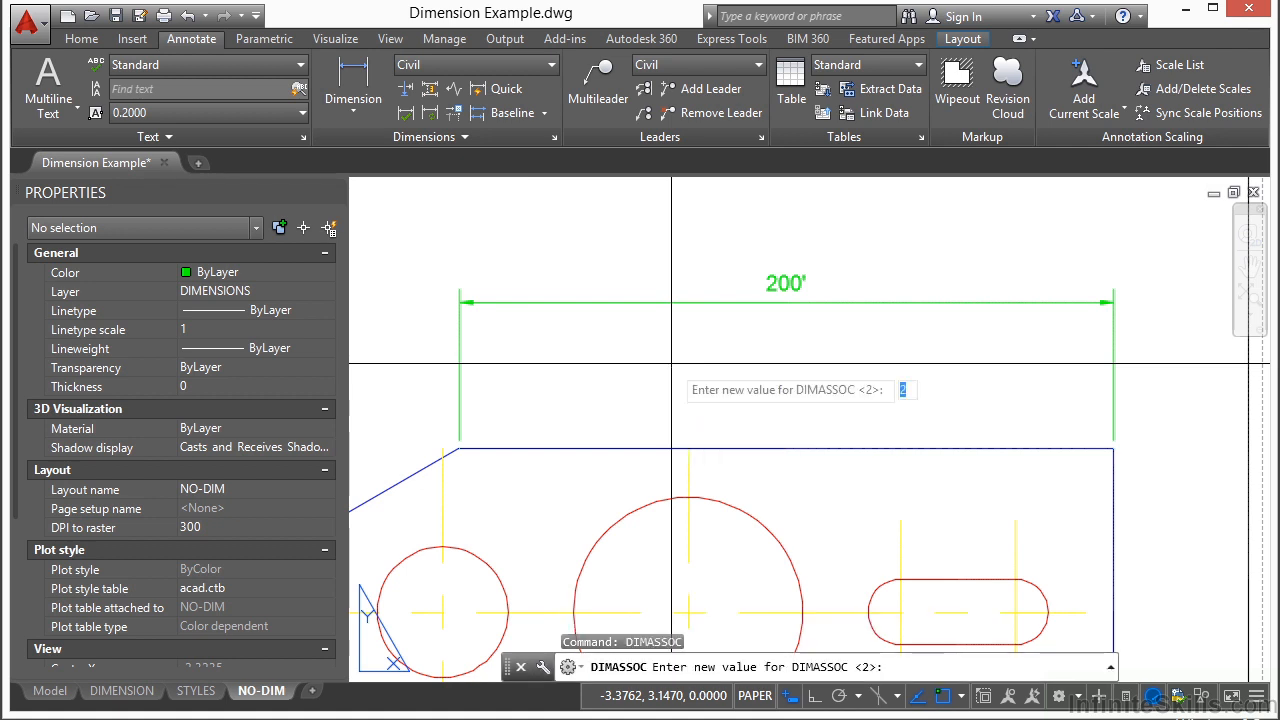
text(0)
key(Return)
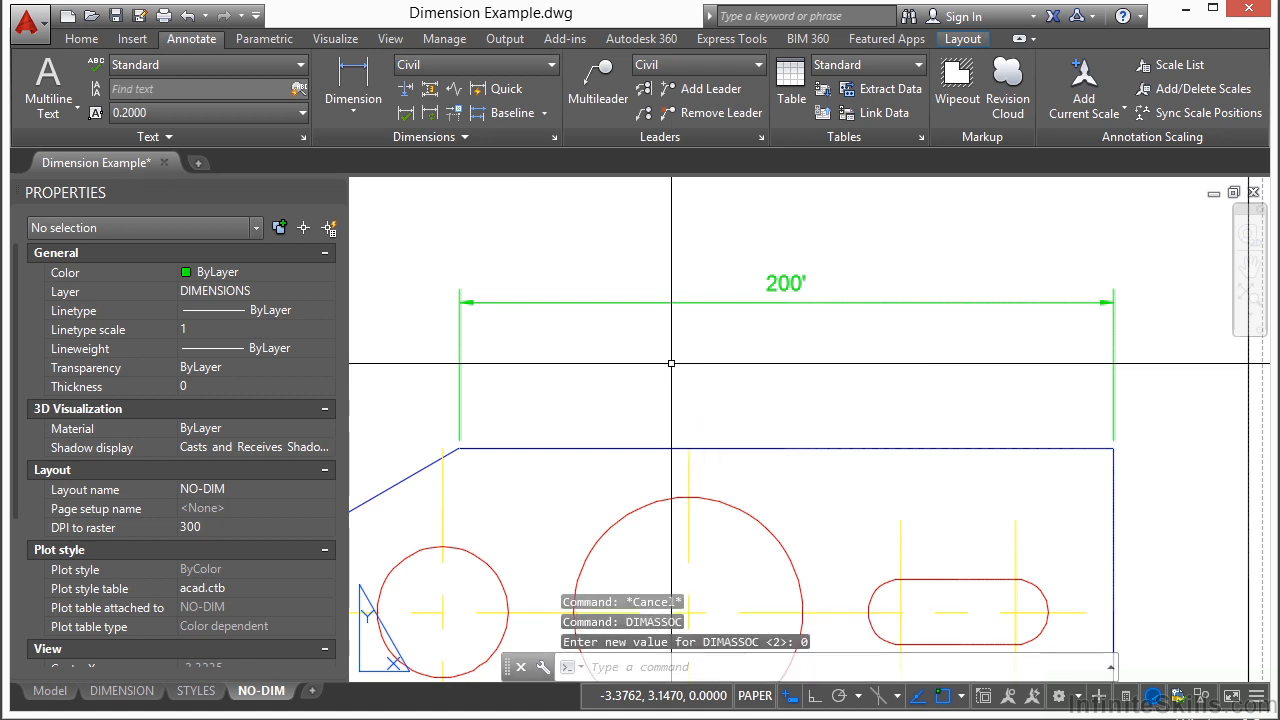
click(648, 302)
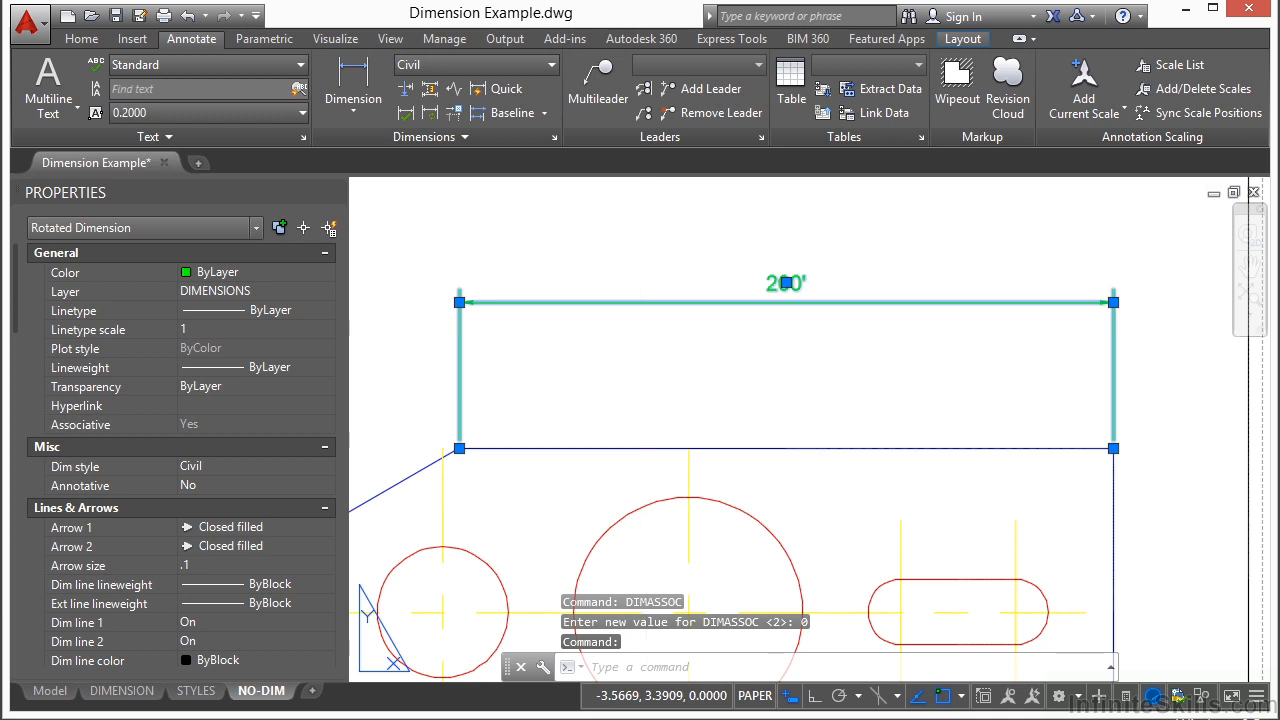
key(Escape)
- Add a linear dimension from the part's upper-right corner to the large circle's center, accepting the default dimension text
click(357, 77)
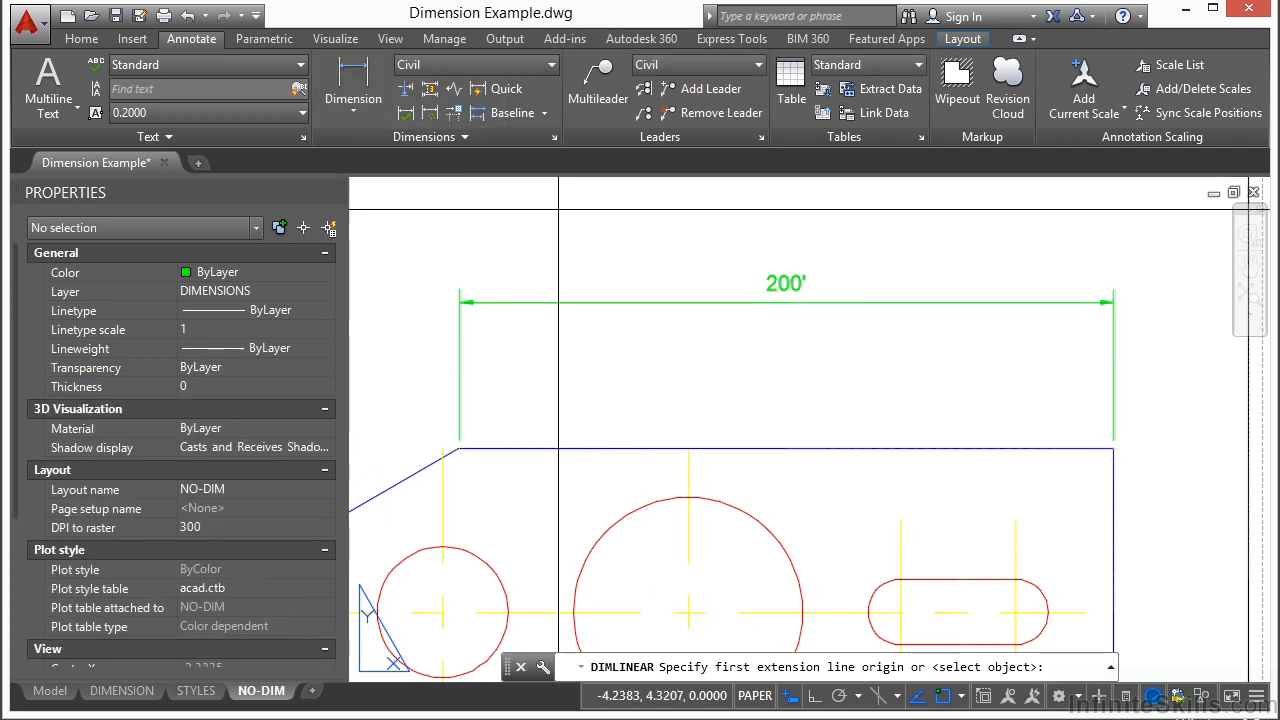
click(1112, 449)
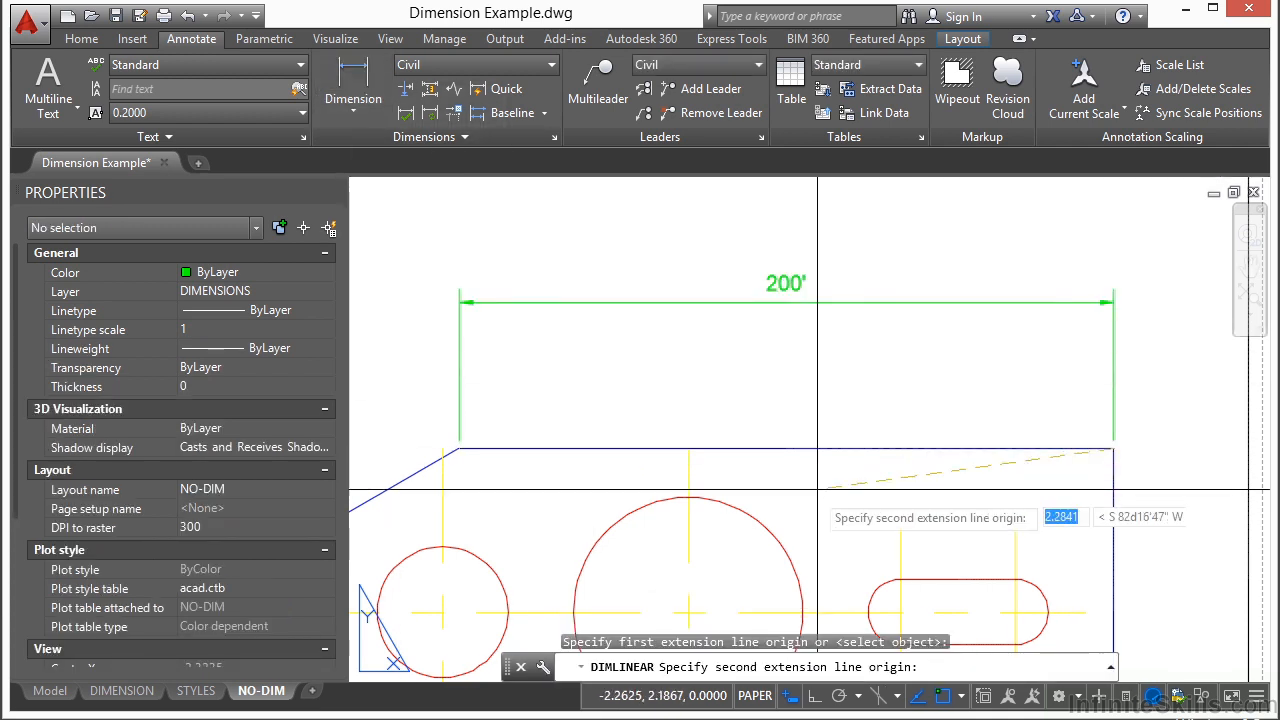
click(688, 611)
text(t)
key(Return)
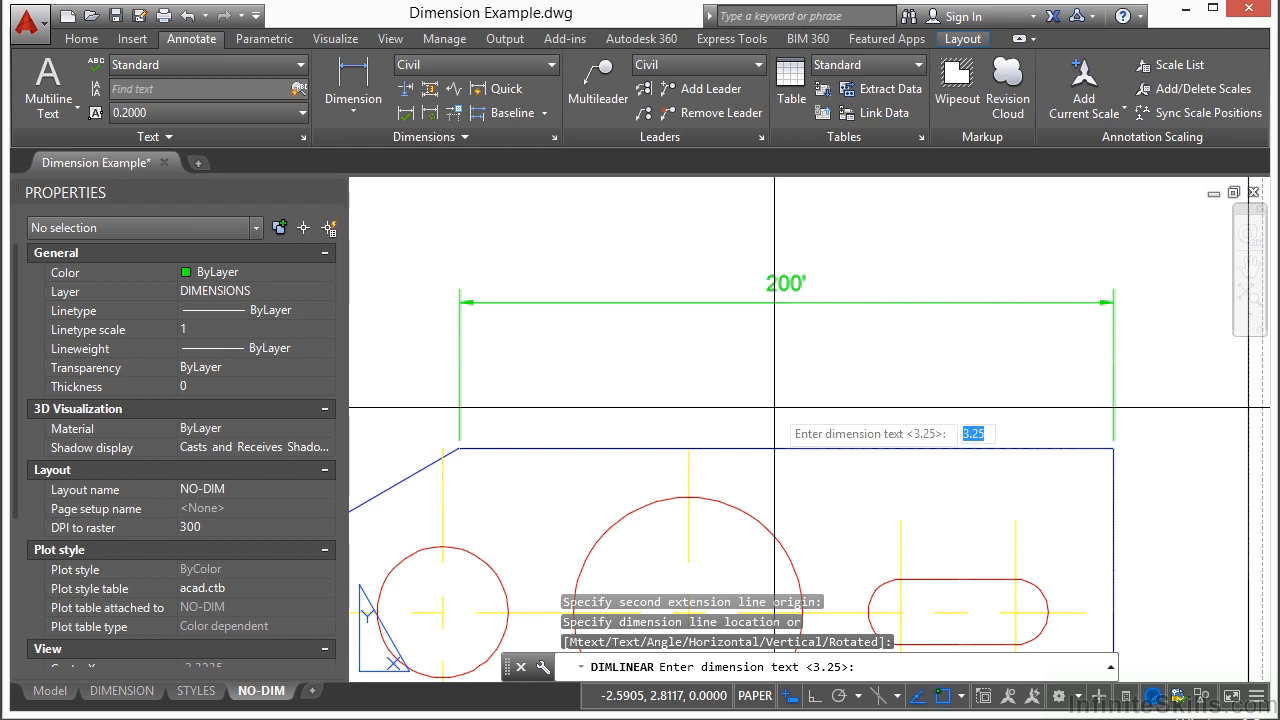
key(Return)
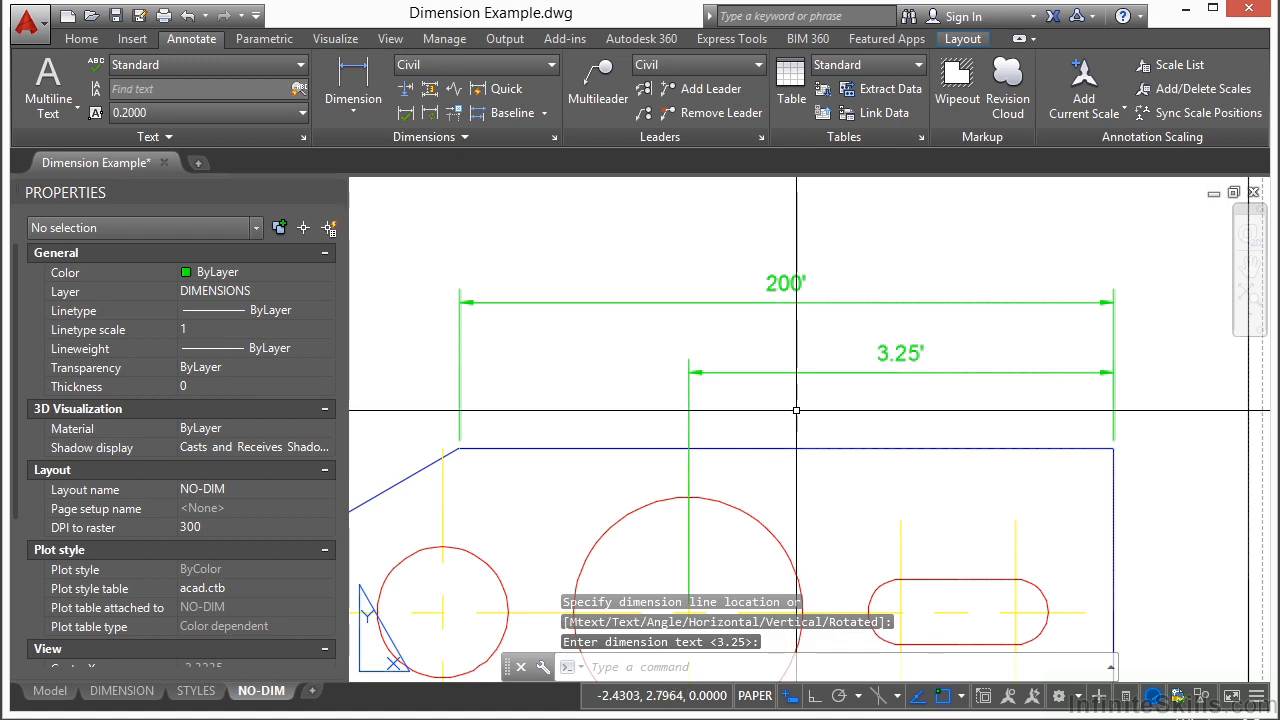
- Examine the object type of the new corner-to-circle dimension's line, then clear the selection
click(792, 376)
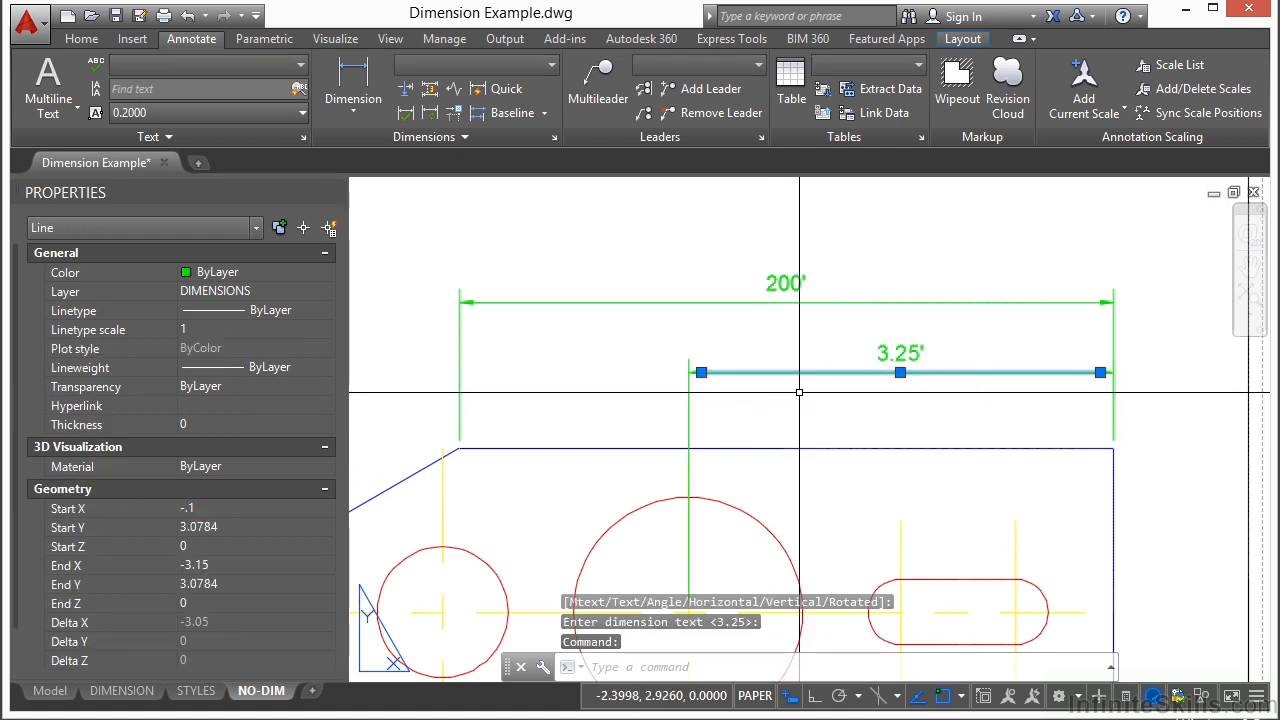
click(707, 404)
click(657, 430)
click(1135, 420)
key(Escape)
key(Escape)
- Inspect the object types of the text and left arrowhead in the corner-to-circle dimension
scroll(994, 400, up, 2)
click(990, 325)
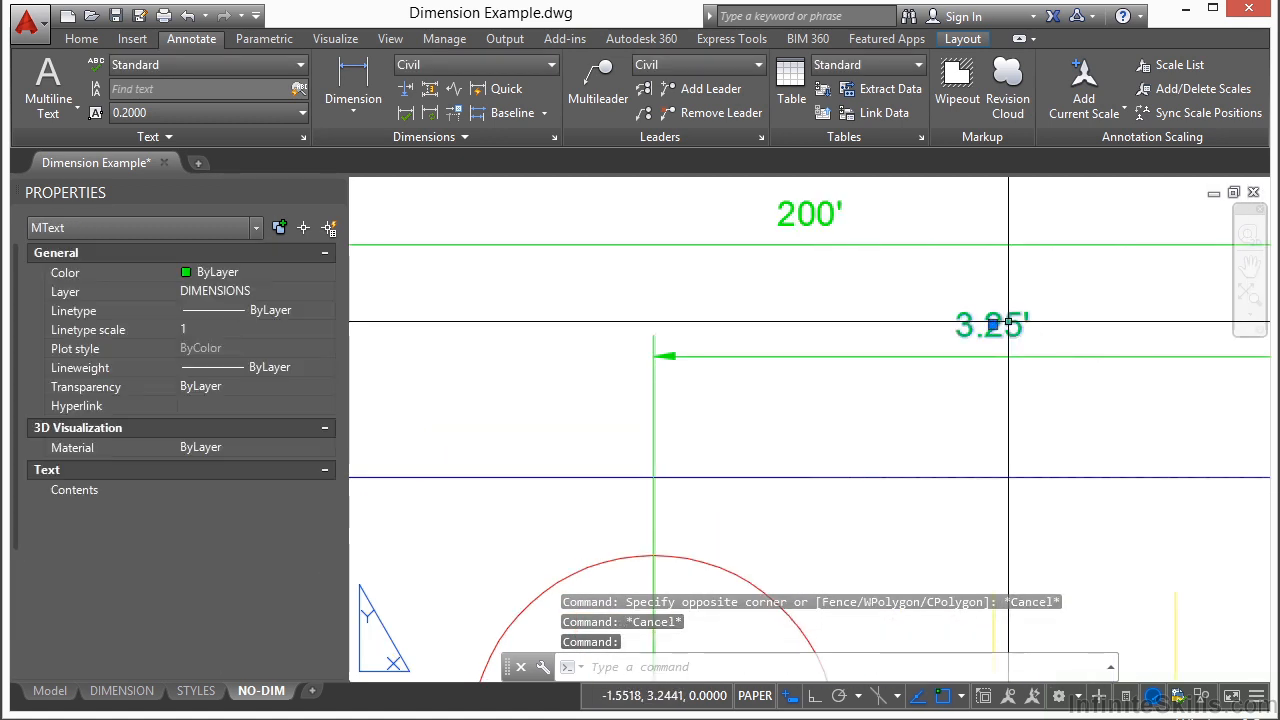
key(Escape)
click(690, 313)
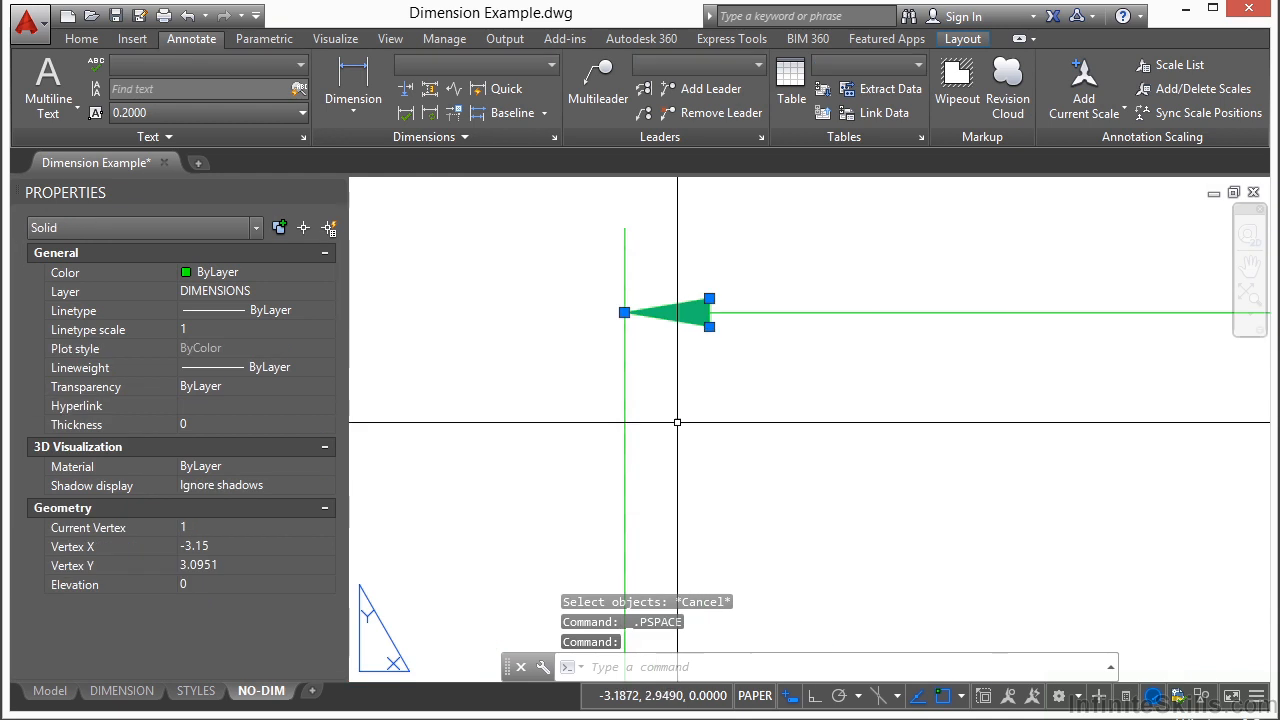
scroll(628, 383, down, 5)
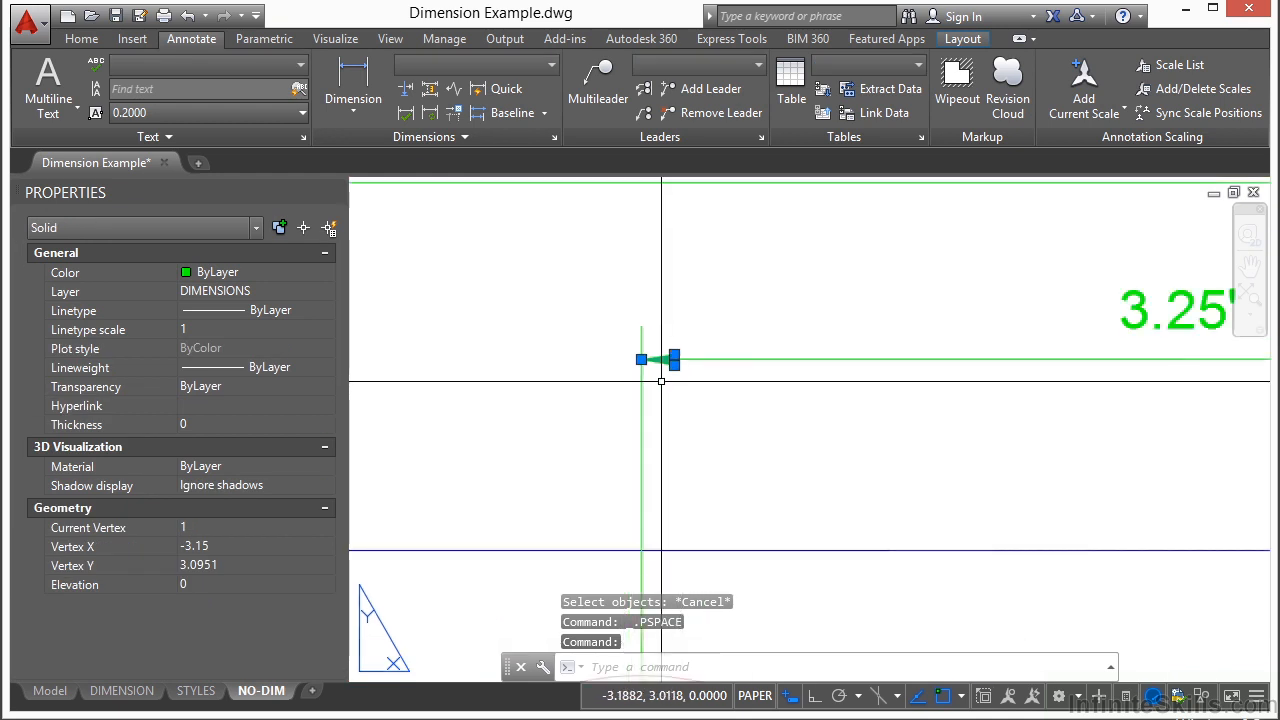
key(Escape)
key(Escape)
scroll(754, 371, down, 2)
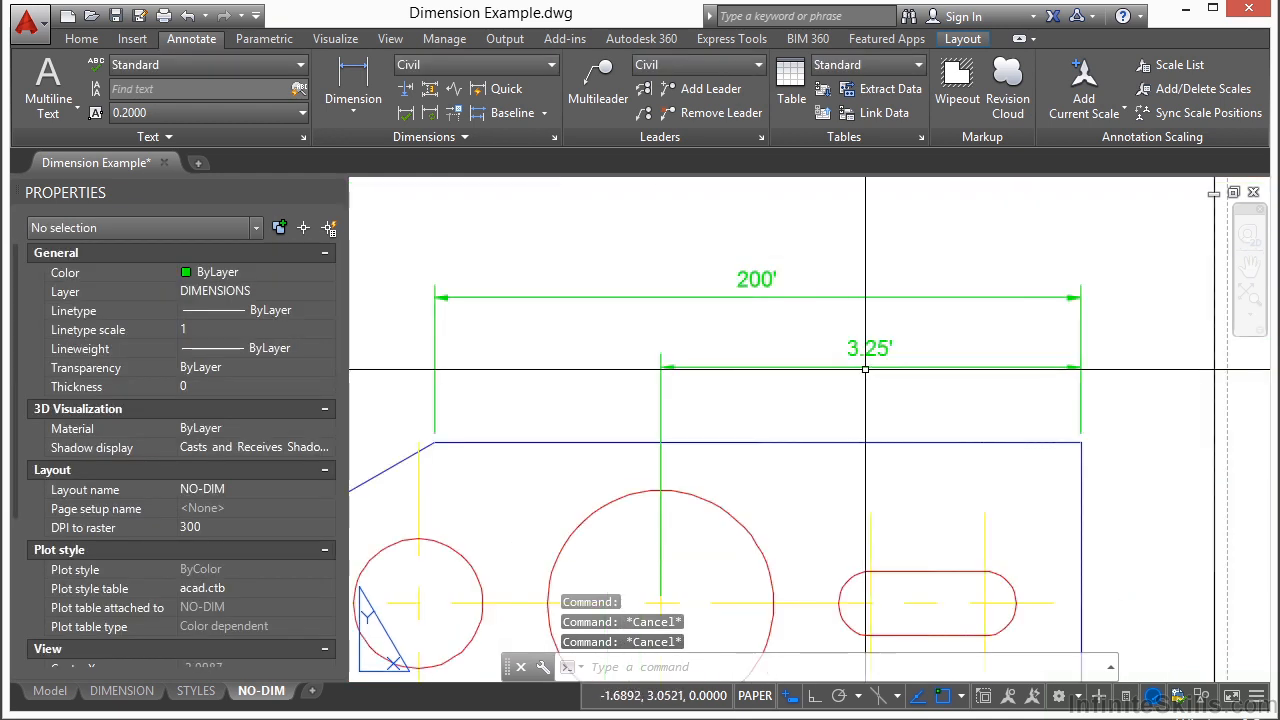
- Stretch the upper-edge dimension farther above the part by its text grip, ending in paper space
click(925, 297)
click(757, 278)
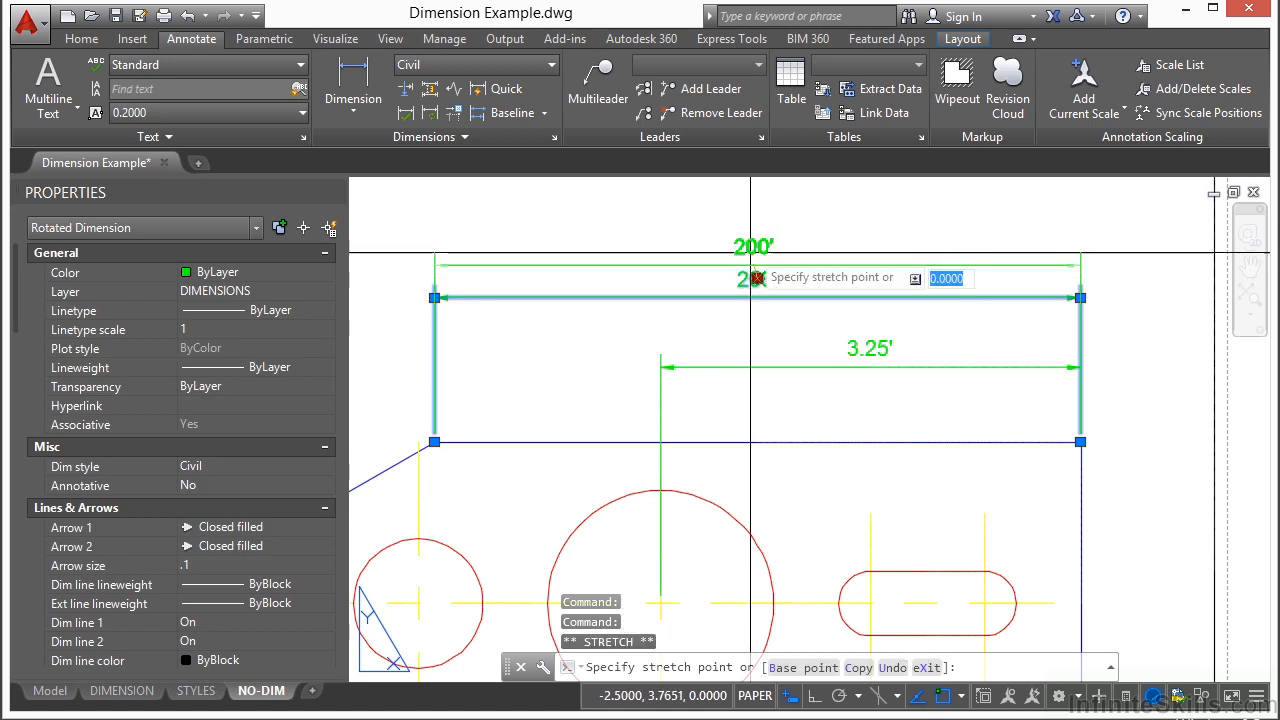
double_click(757, 212)
key(Escape)
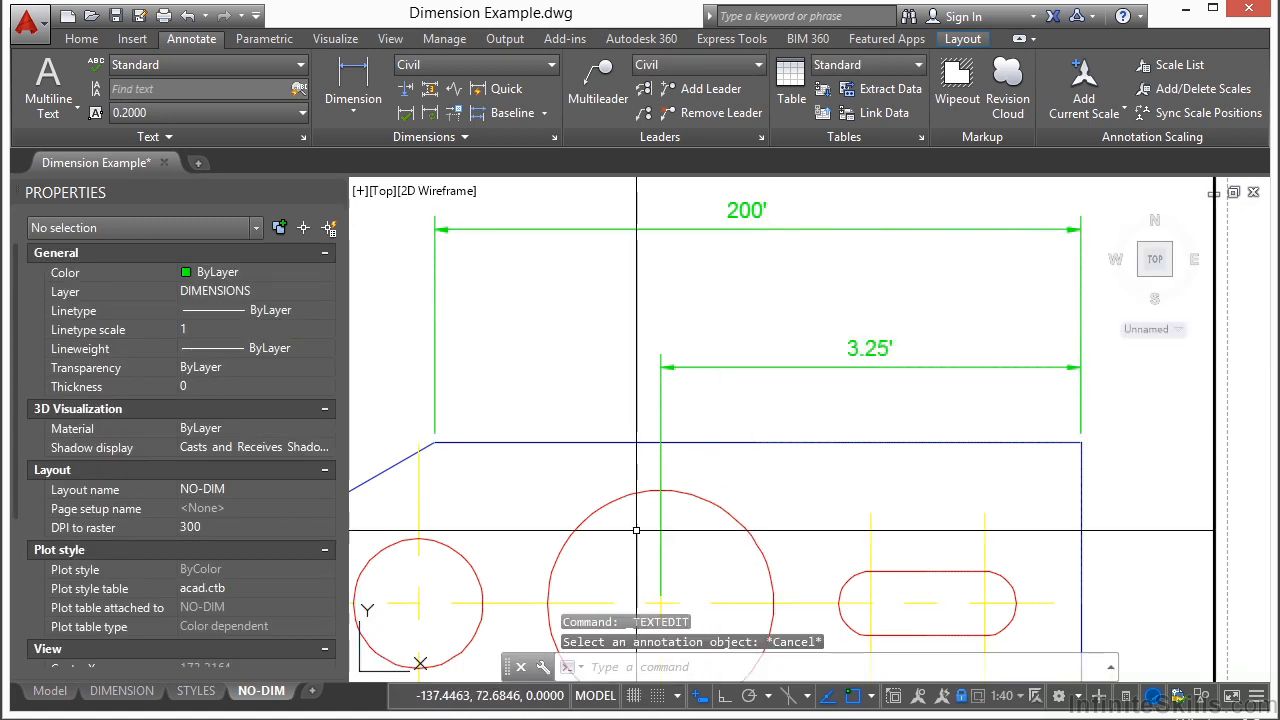
click(595, 695)
- Erase all the separate pieces of the corner-to-circle dimension, including its text, arrowheads and extension lines
text(e)
key(Return)
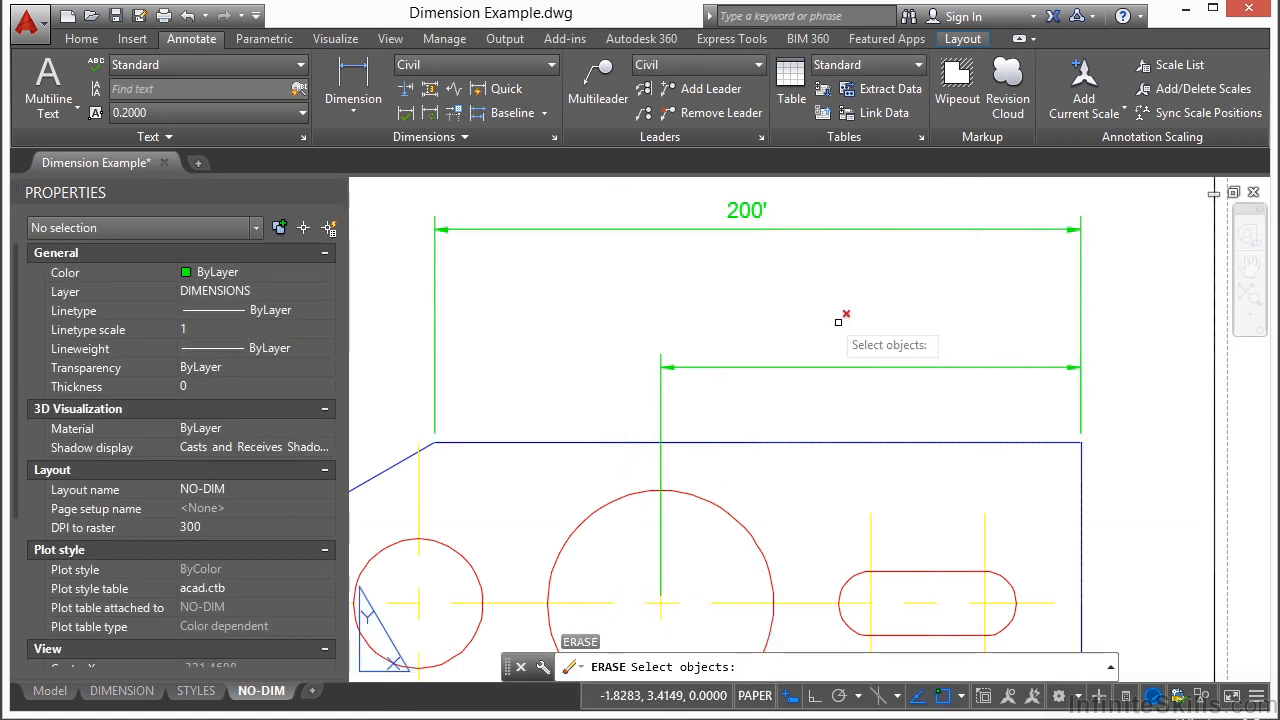
click(590, 310)
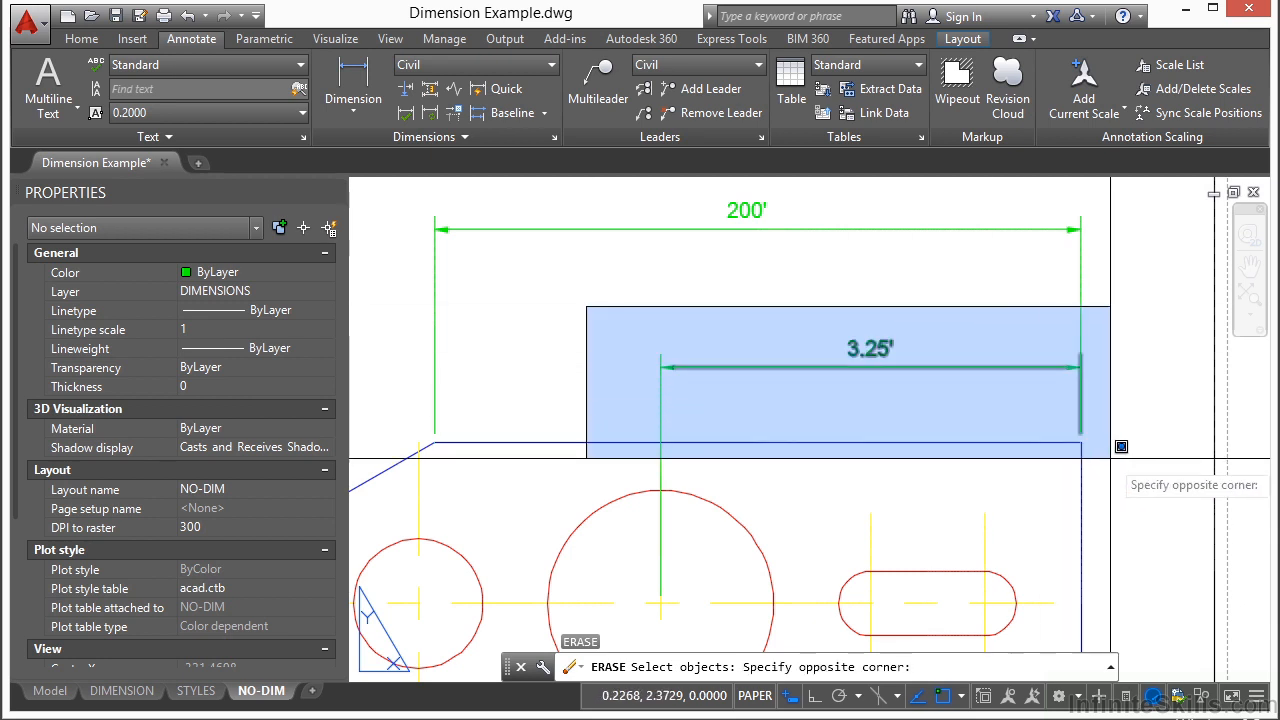
click(1118, 490)
click(692, 348)
click(665, 336)
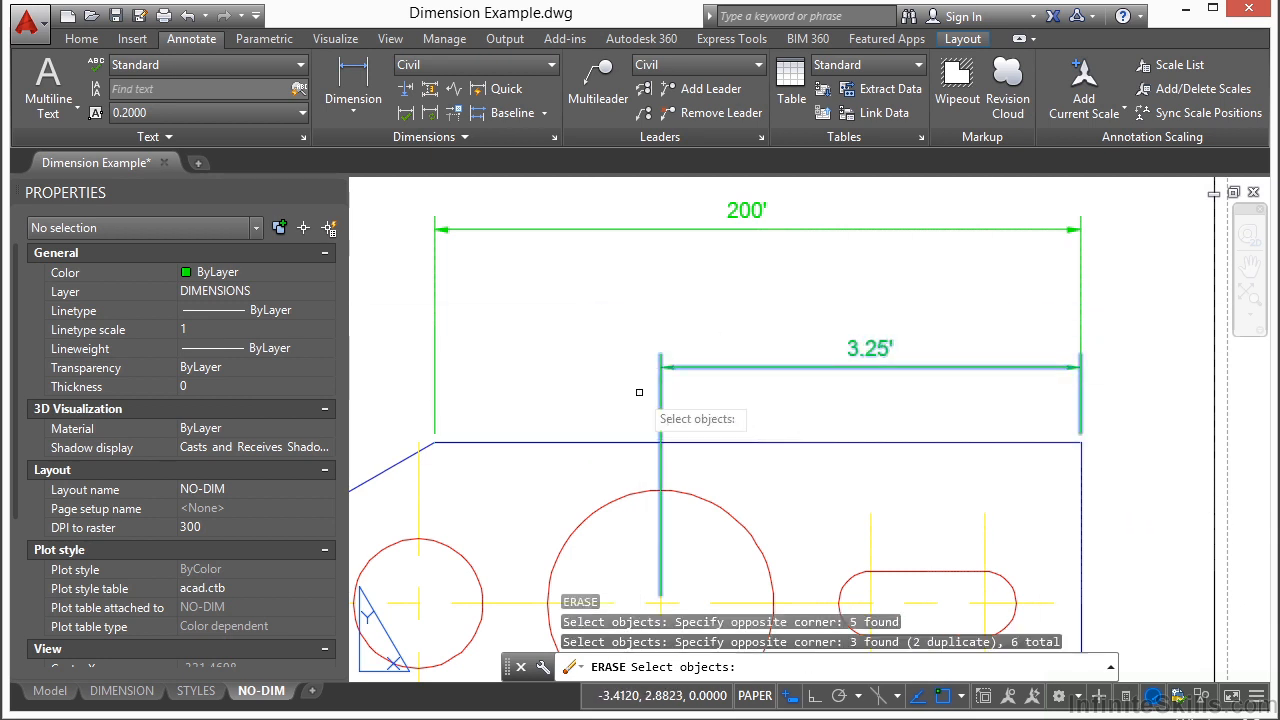
key(Return)
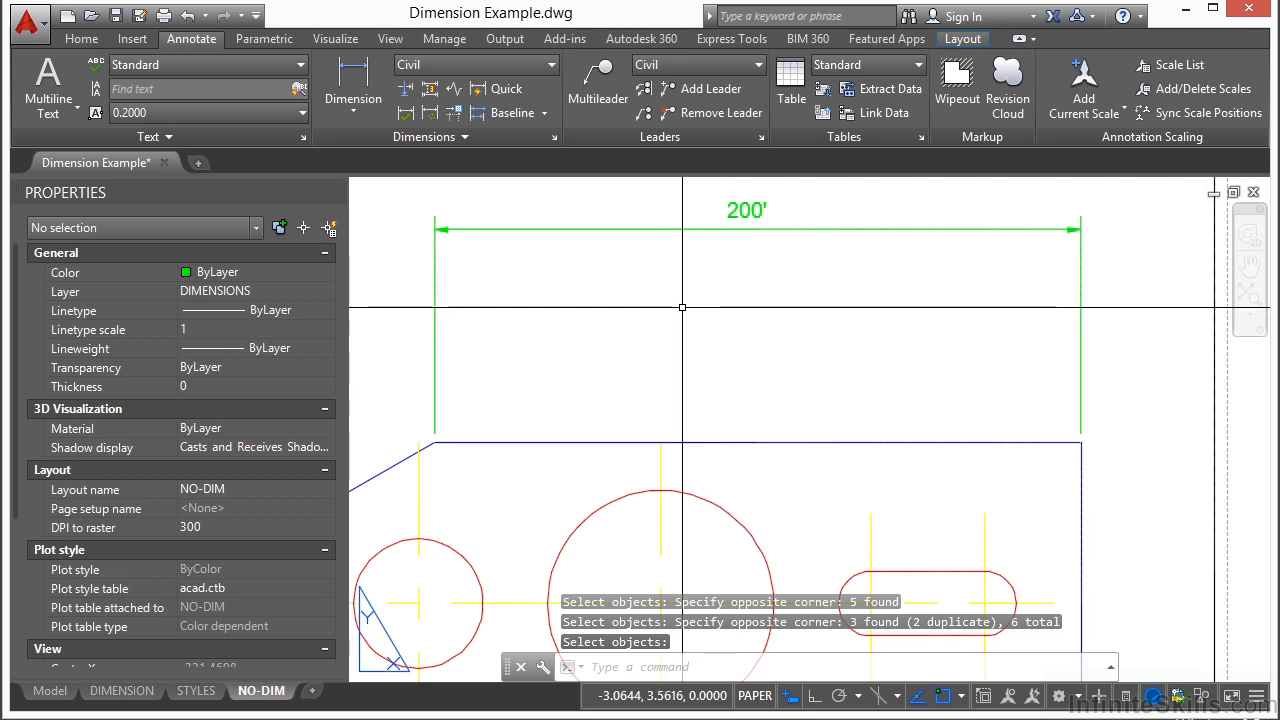
- Explode the upper-edge dimension into individual objects
middle_drag(690, 322, 686, 357)
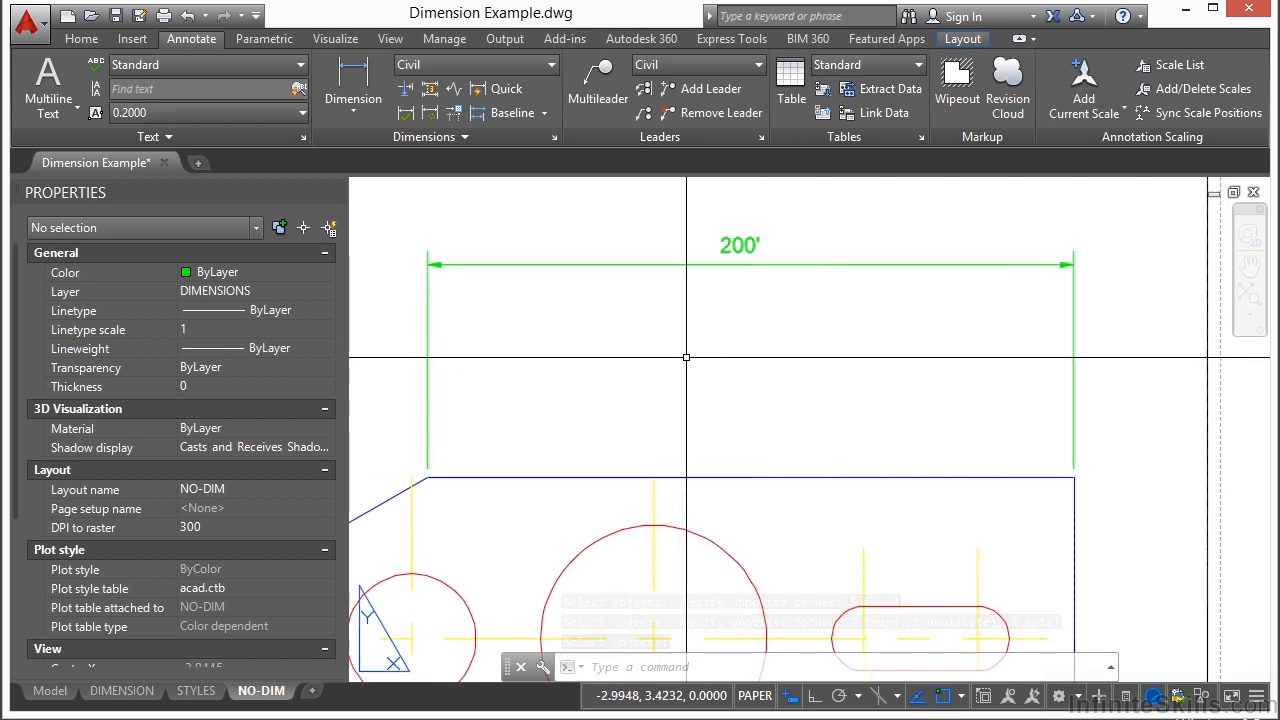
text(explode)
key(Return)
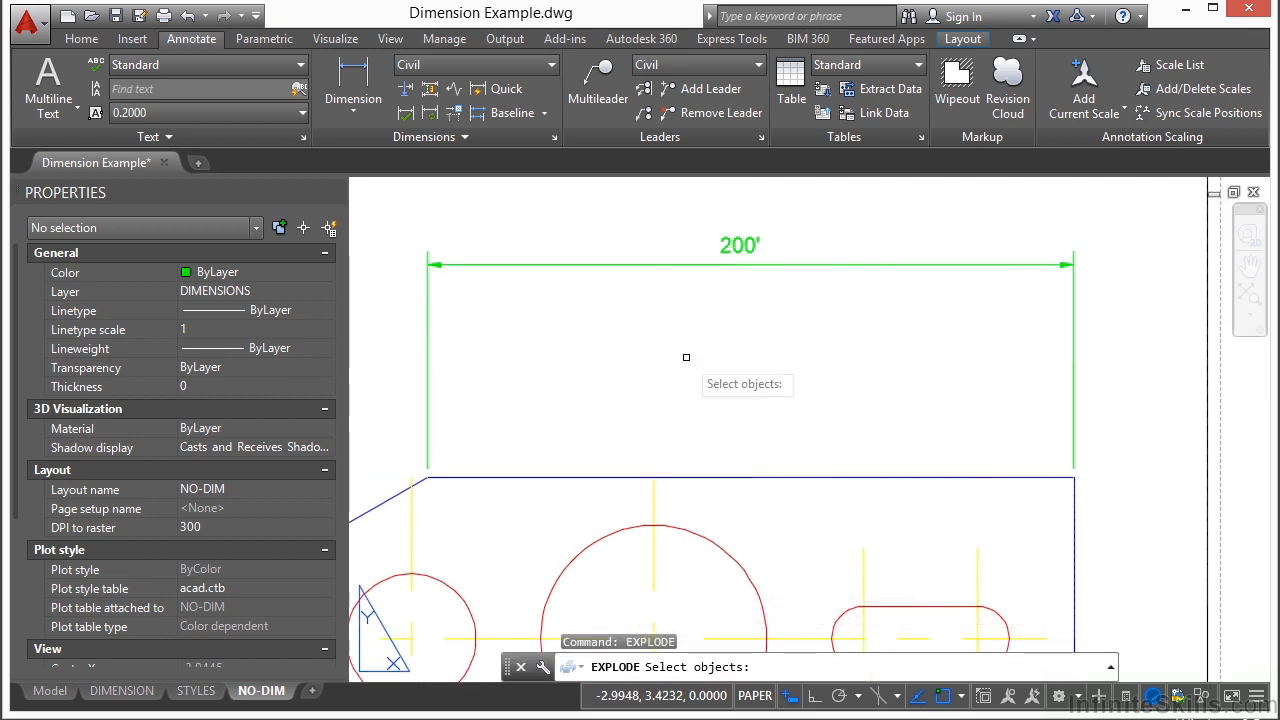
click(750, 258)
click(705, 275)
key(Return)
- Examine the exploded upper-edge dimension's individual pieces and return to paper space
click(745, 200)
click(737, 290)
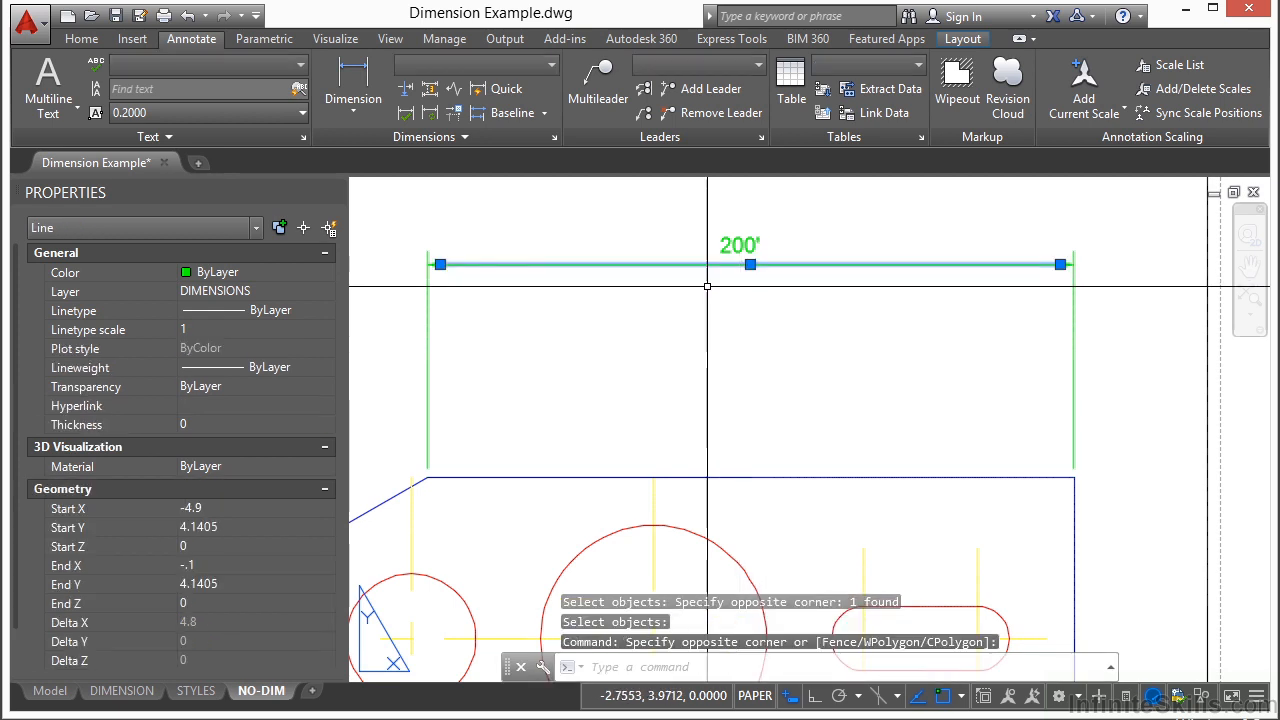
scroll(515, 302, up, 3)
key(Escape)
scroll(677, 371, up, 3)
double_click(665, 366)
key(Escape)
key(Escape)
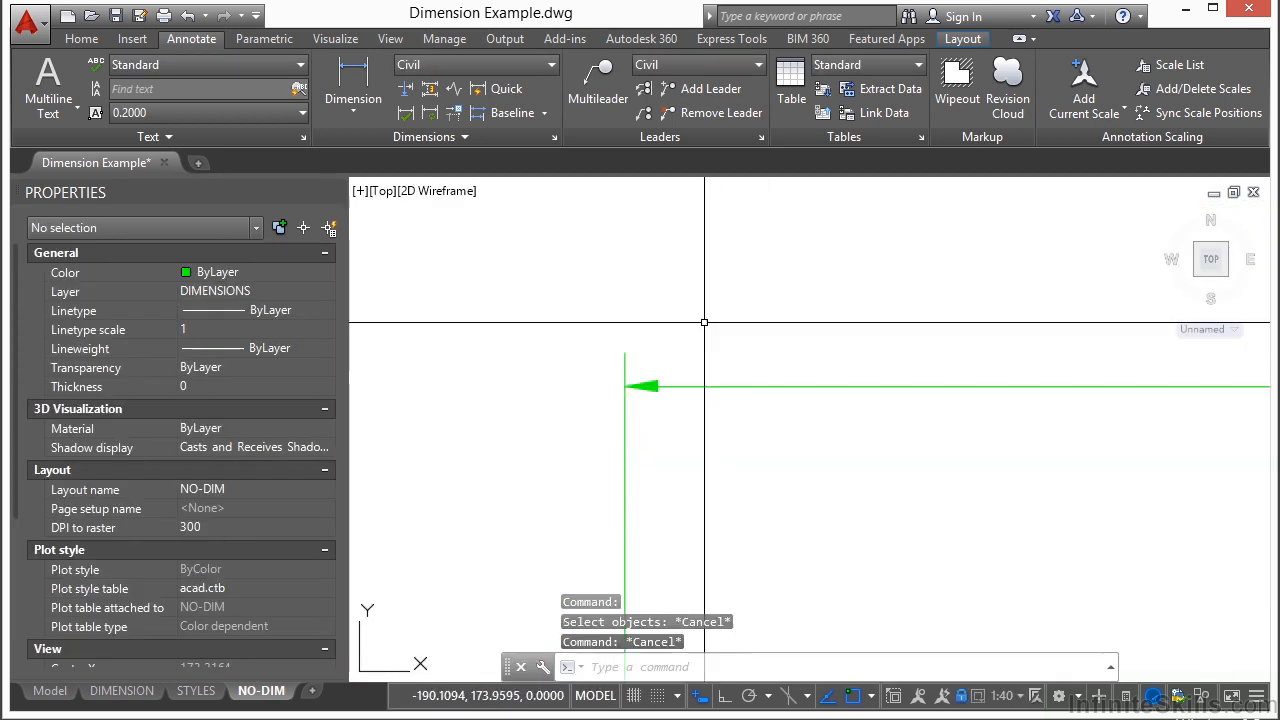
click(596, 695)
scroll(878, 367, down, 5)
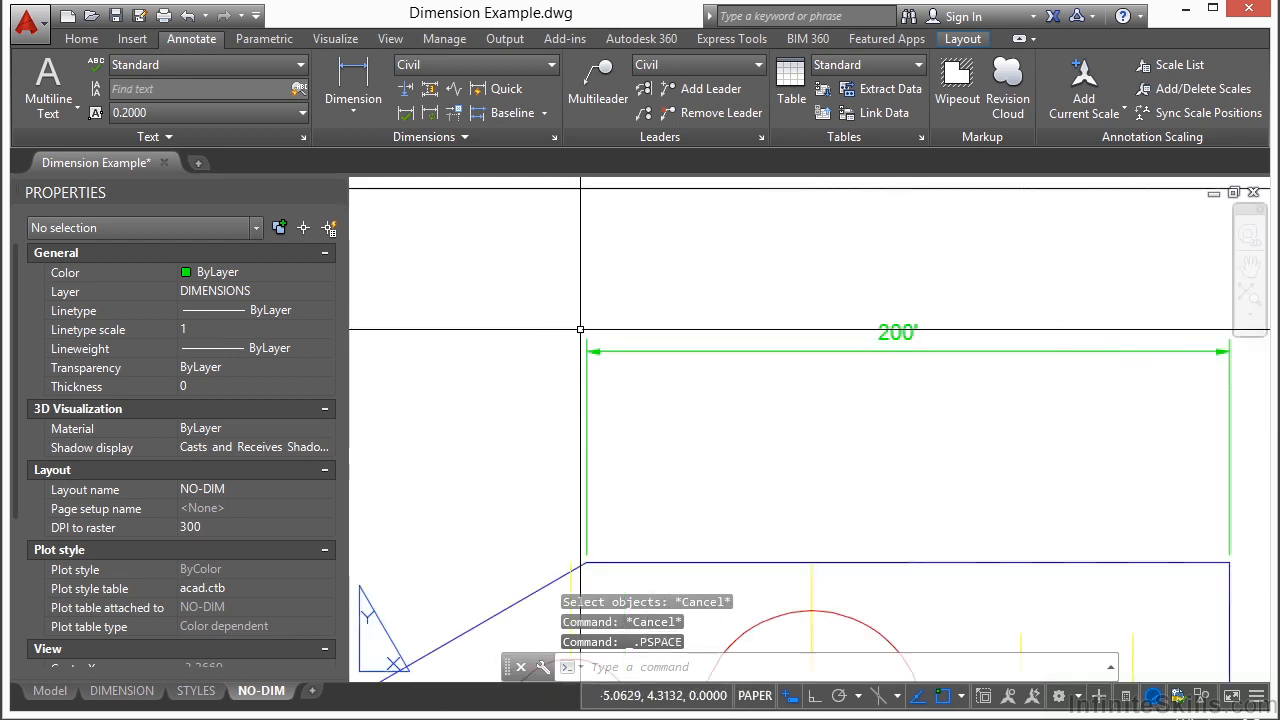
- Set the DIMASSOC system variable to 1
click(845, 195)
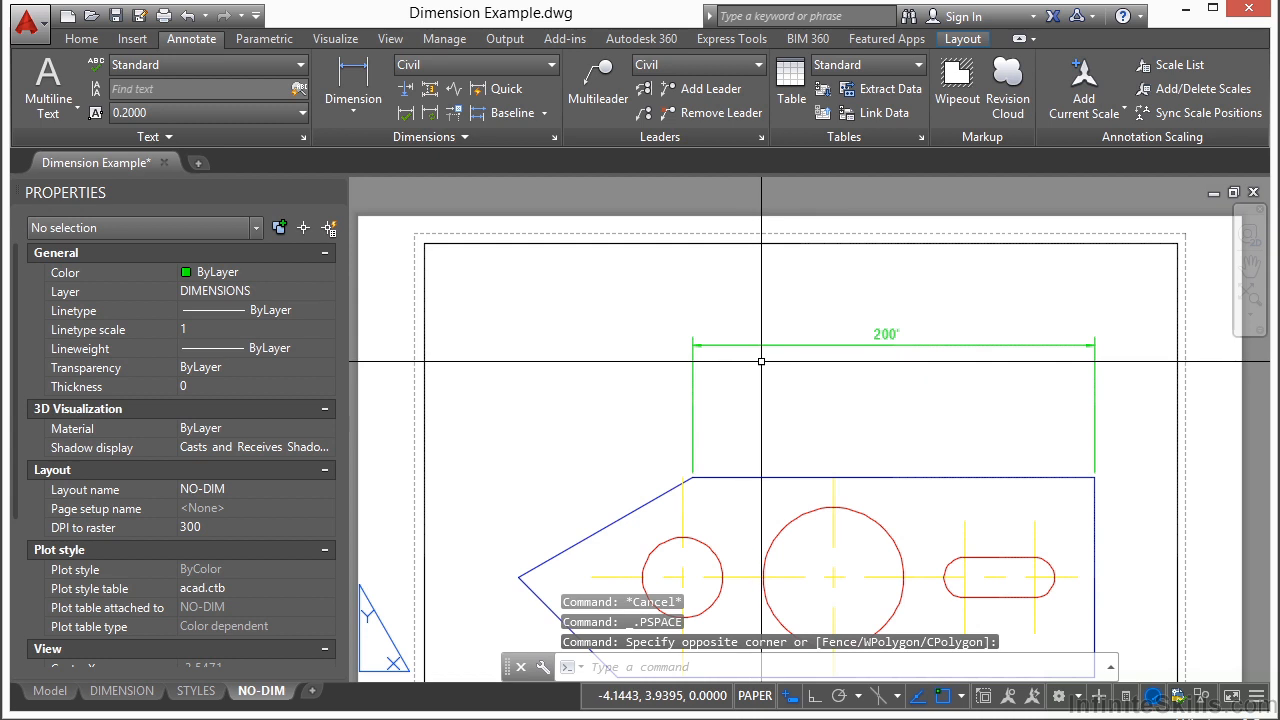
text(dimassoc)
key(Return)
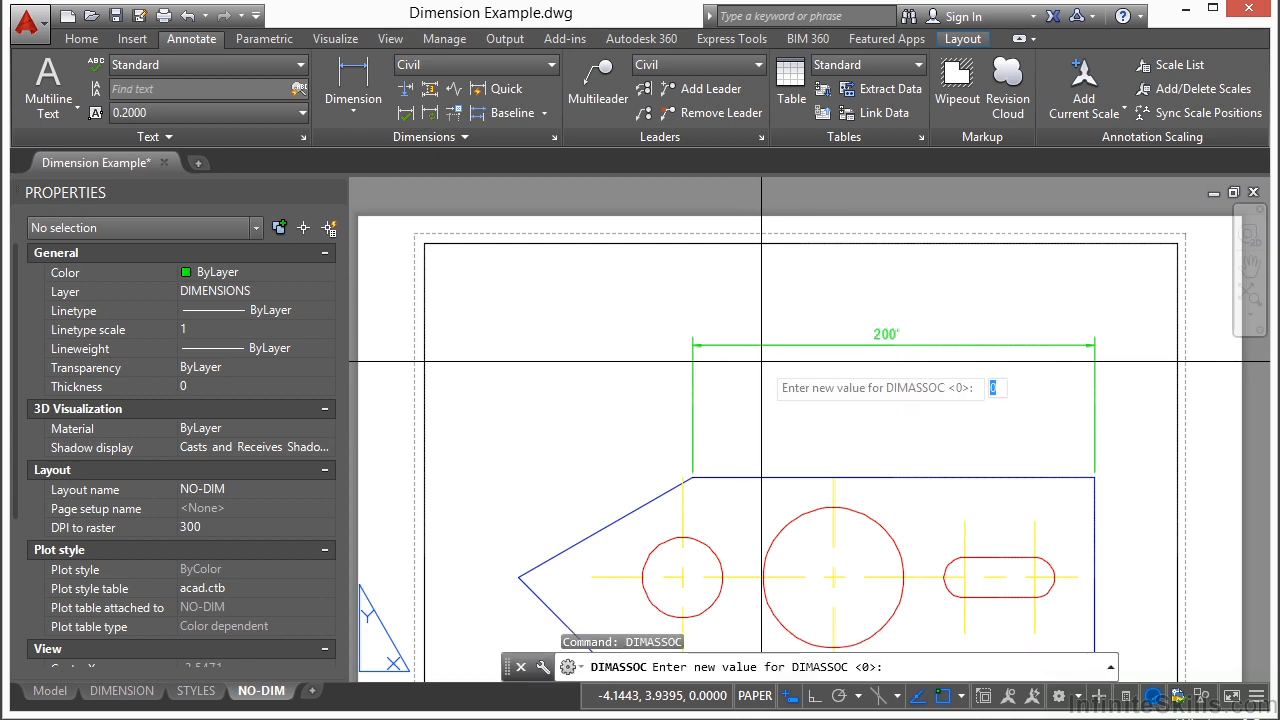
text(1)
key(Return)
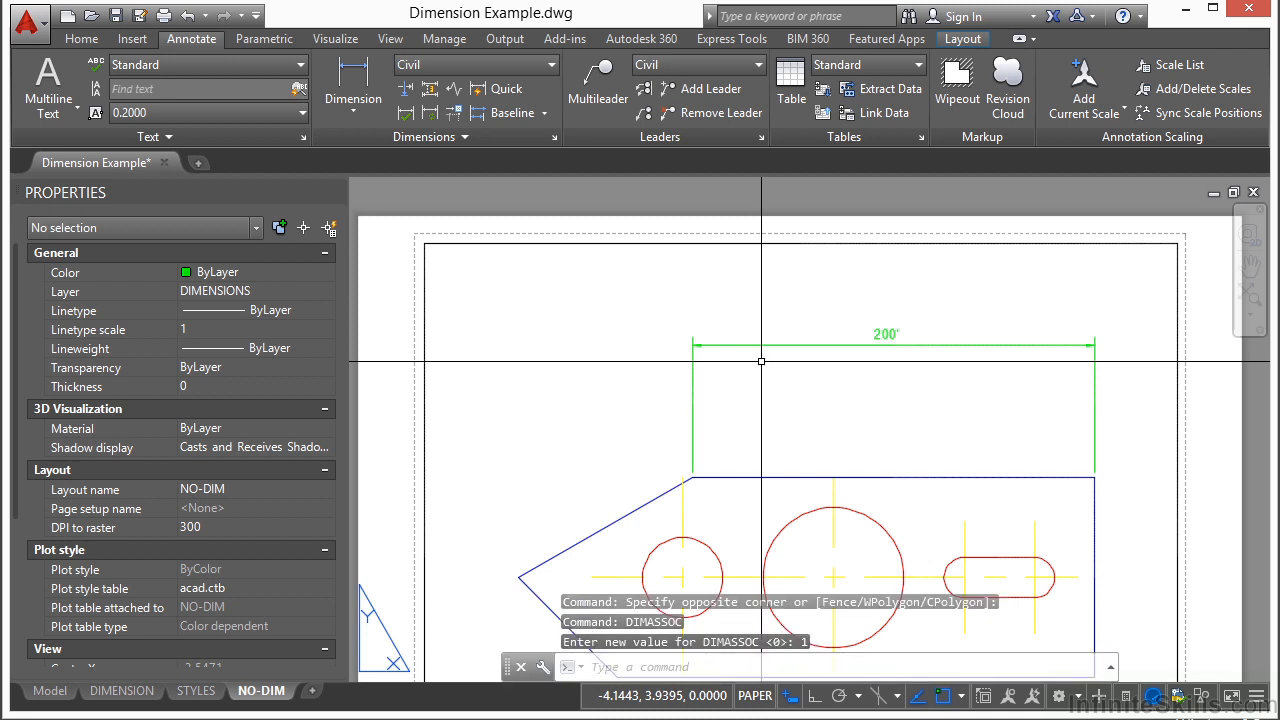
- Add a horizontal linear dimension in paper space from the part's upper-right corner to the slot's left arc centre, below the upper-edge dimension
click(354, 84)
click(1094, 477)
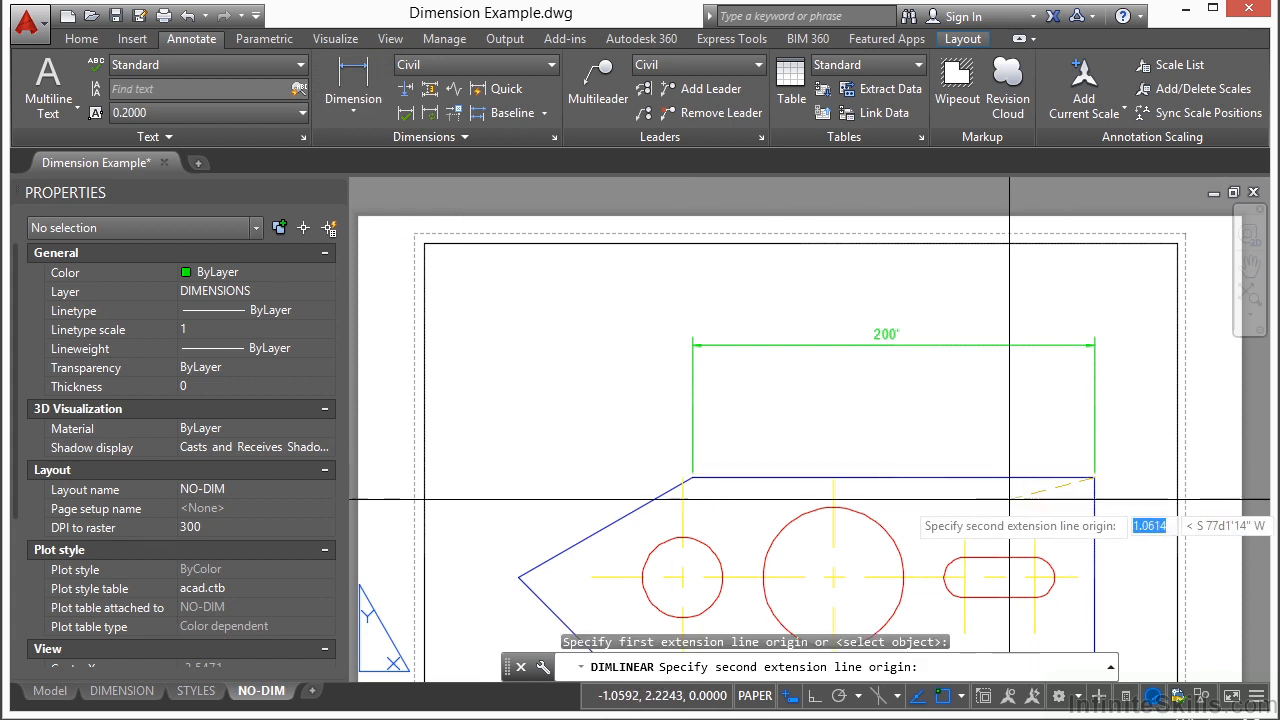
click(963, 577)
click(990, 413)
- Compare how the new slot dimension and the exploded upper-edge dimension highlight for selection, leaving nothing selected
scroll(1074, 437, up, 3)
click(1074, 437)
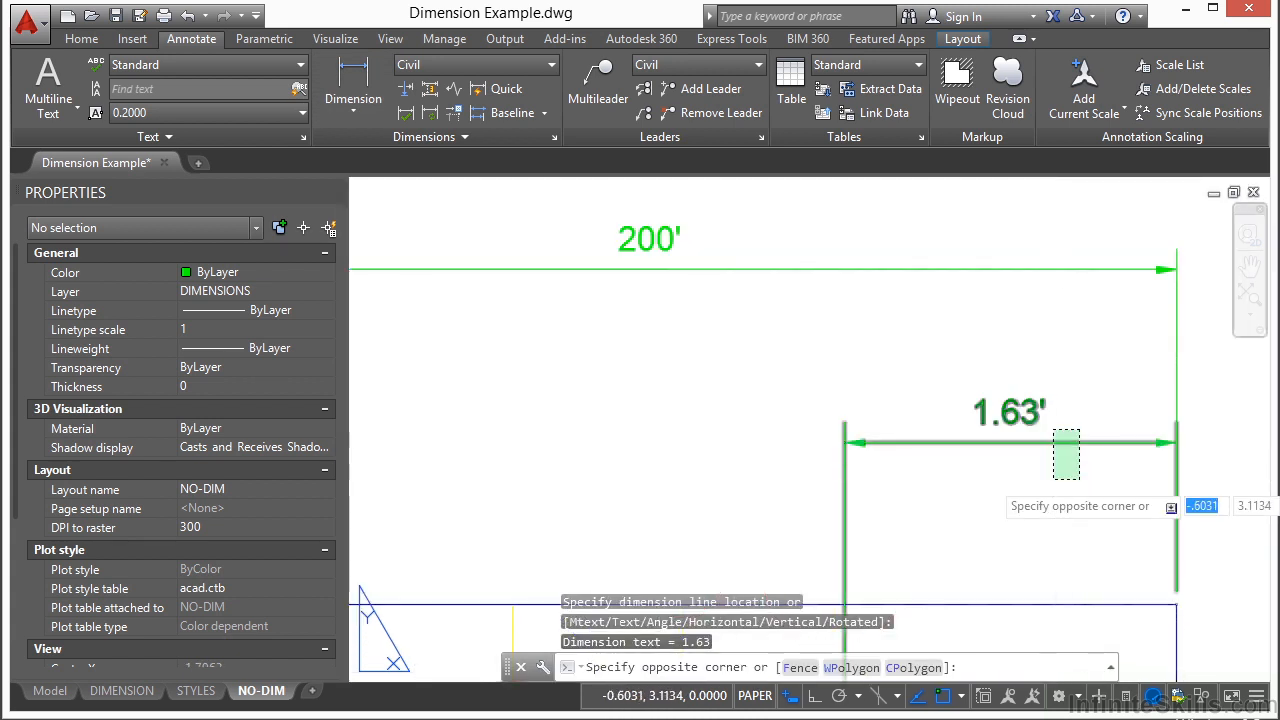
click(1057, 466)
click(795, 288)
click(697, 241)
scroll(697, 241, down, 3)
key(Escape)
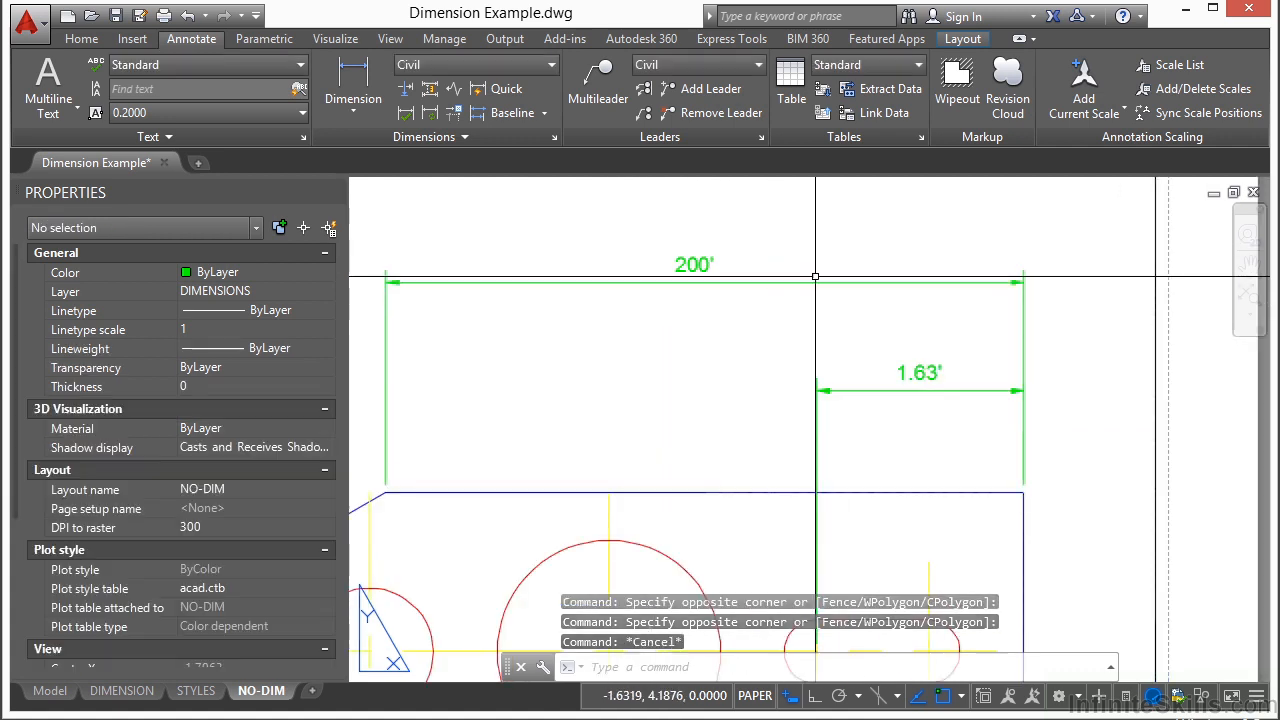
- Erase all pieces of the exploded upper-edge dimension, keeping the slot dimension
text(e)
key(Return)
click(1052, 250)
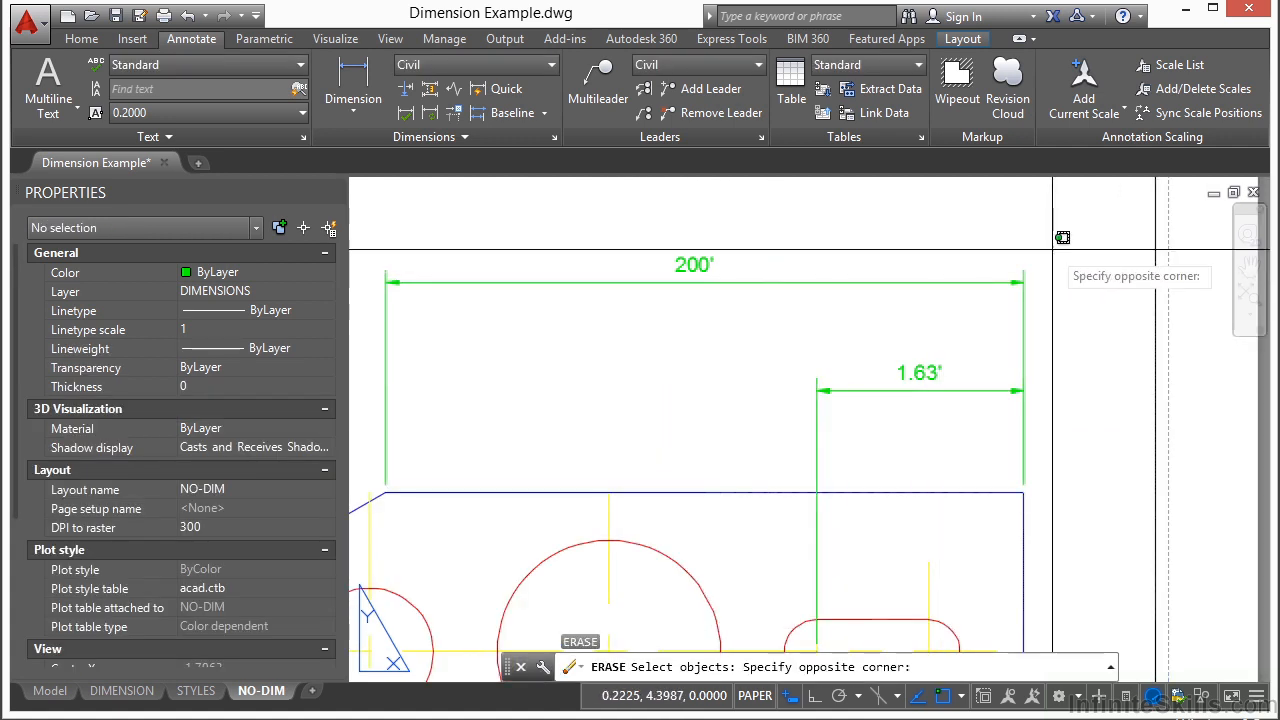
click(368, 285)
key(Return)
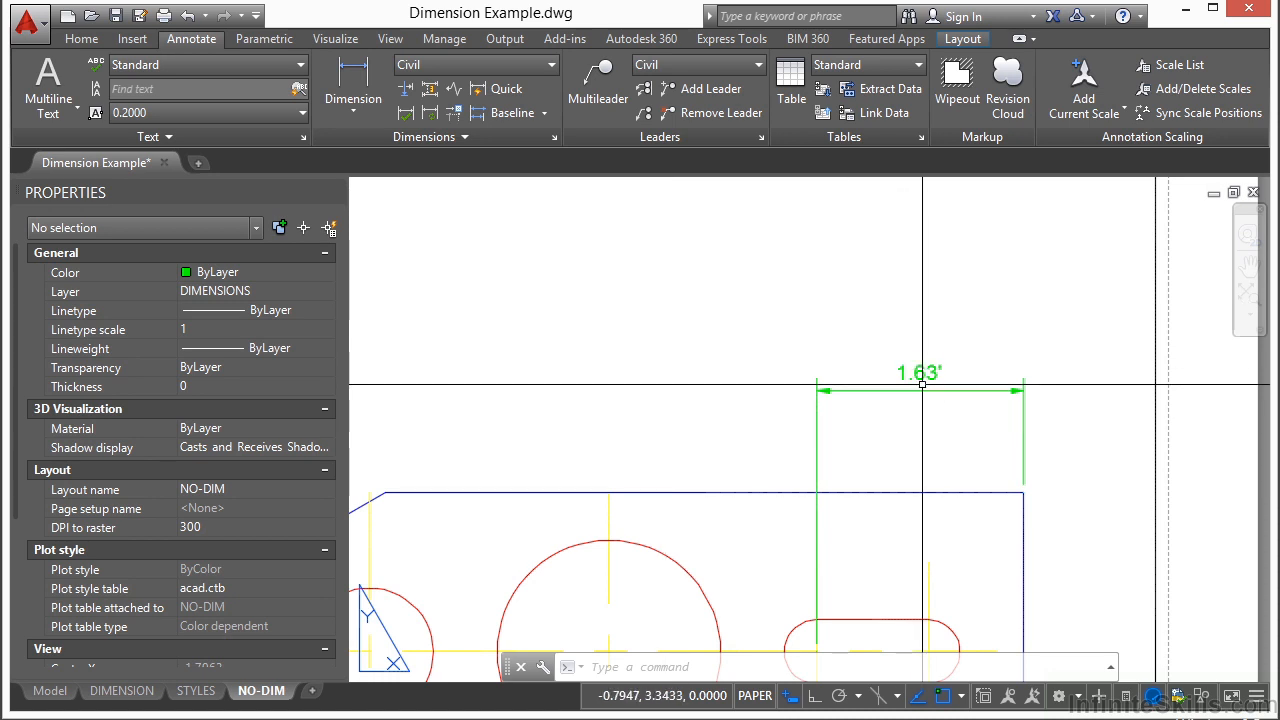
- Set the DIMASSOC system variable to 2
scroll(939, 400, down, 3)
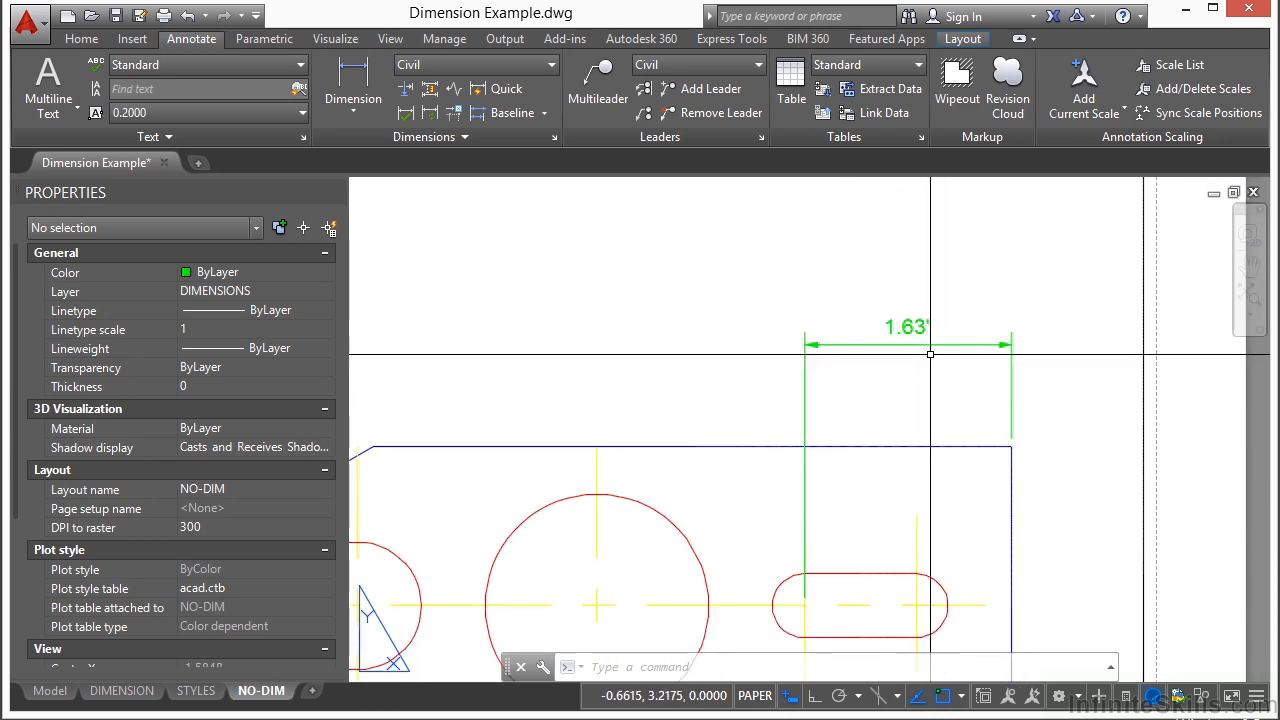
text(DIMASSOC)
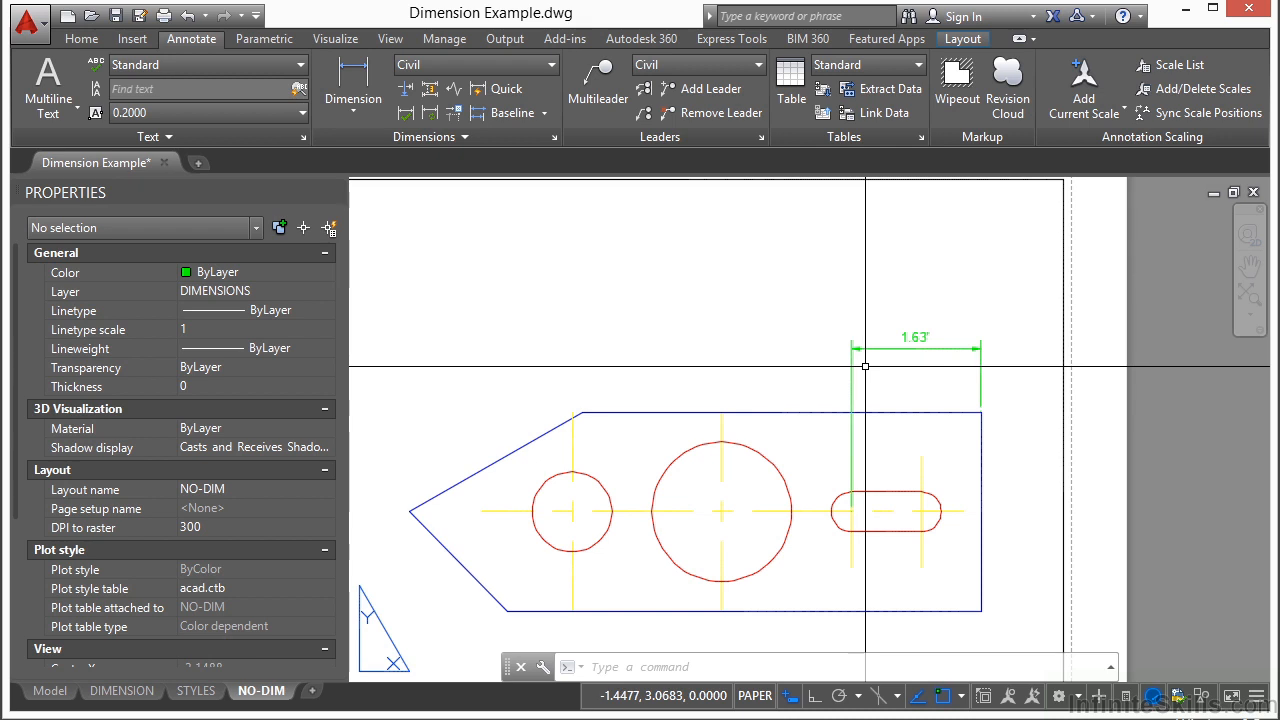
key(Return)
text(2)
key(Return)
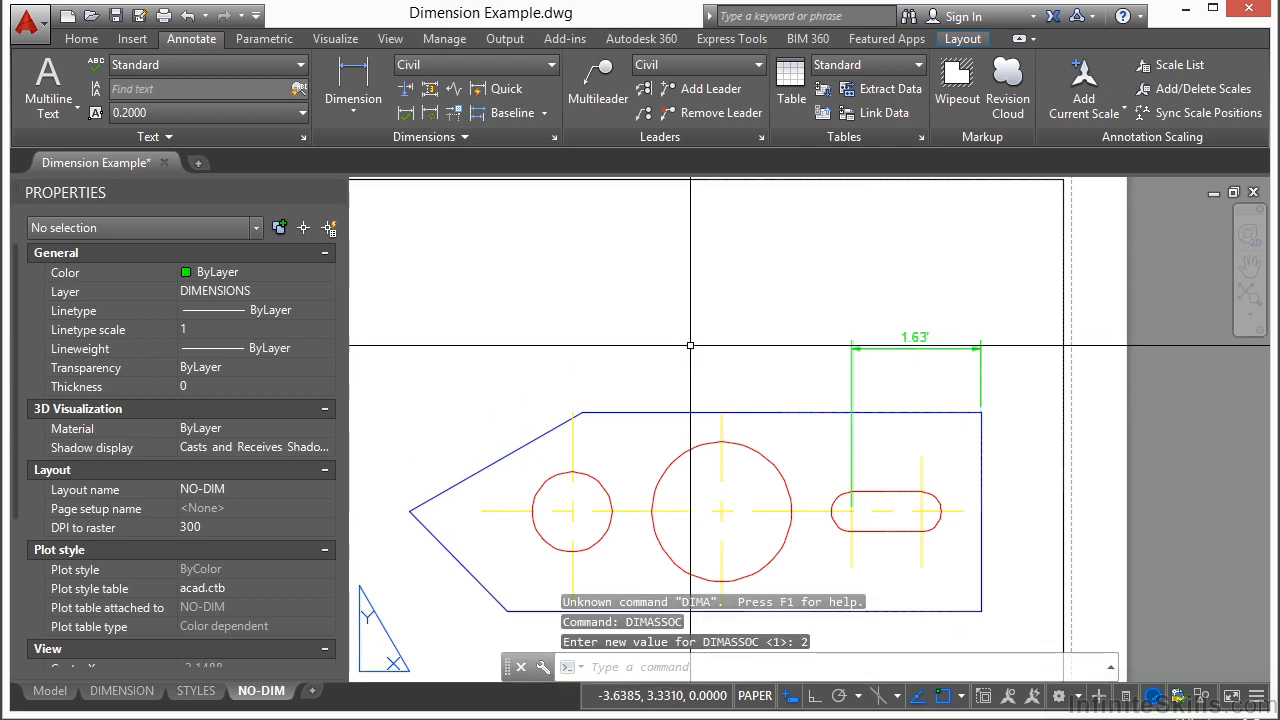
- Add a second linear dimension from the part's right edge to the slot's left arc centre, placed above the existing slot dimension
click(353, 72)
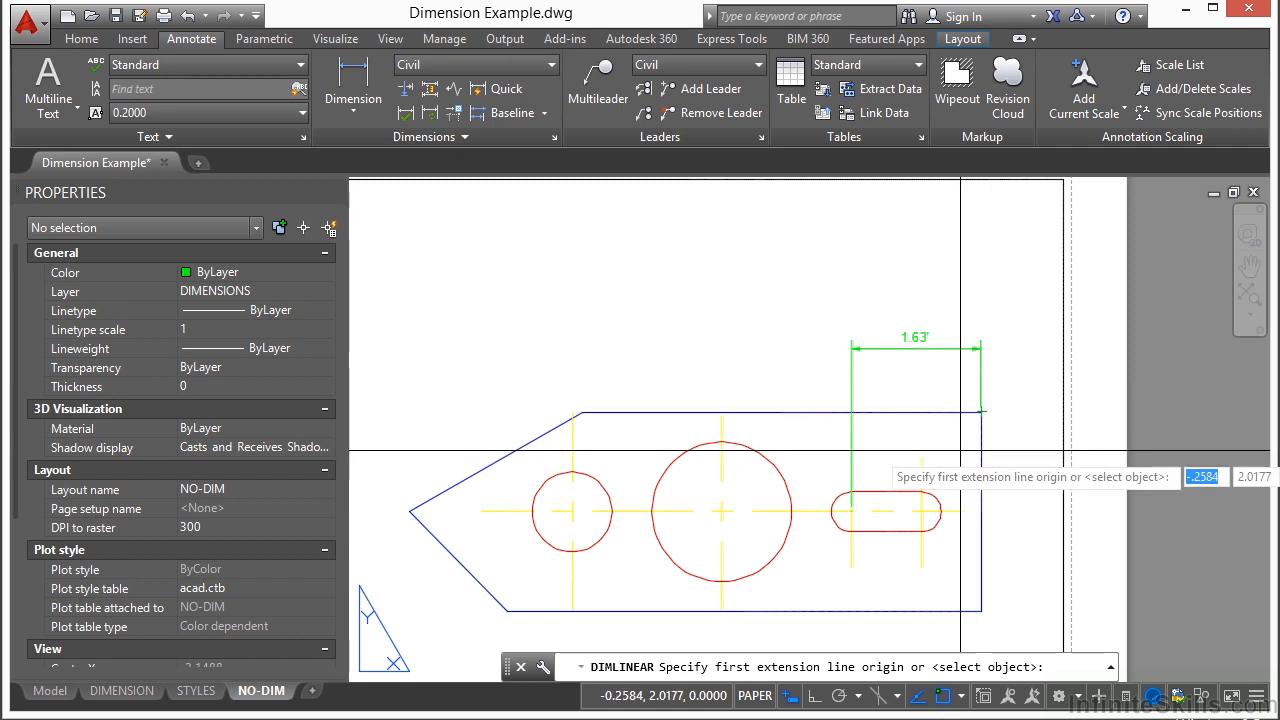
click(981, 433)
click(851, 511)
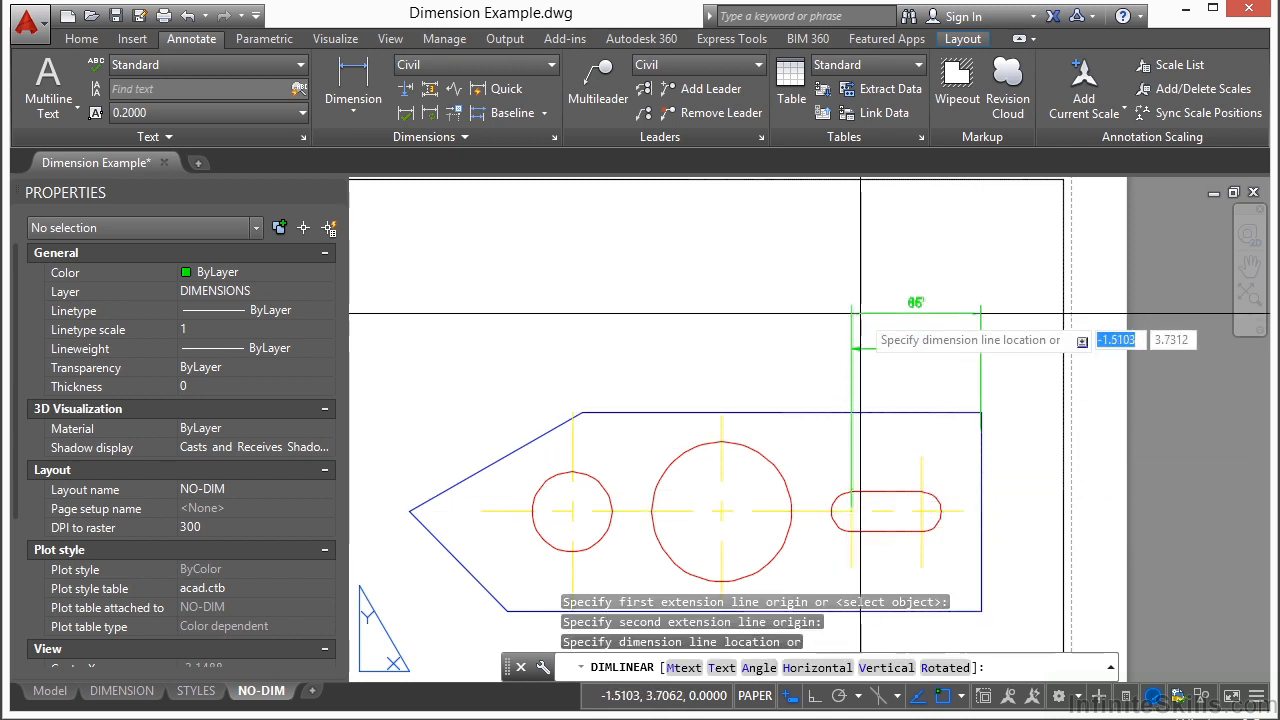
click(925, 308)
scroll(935, 270, up, 4)
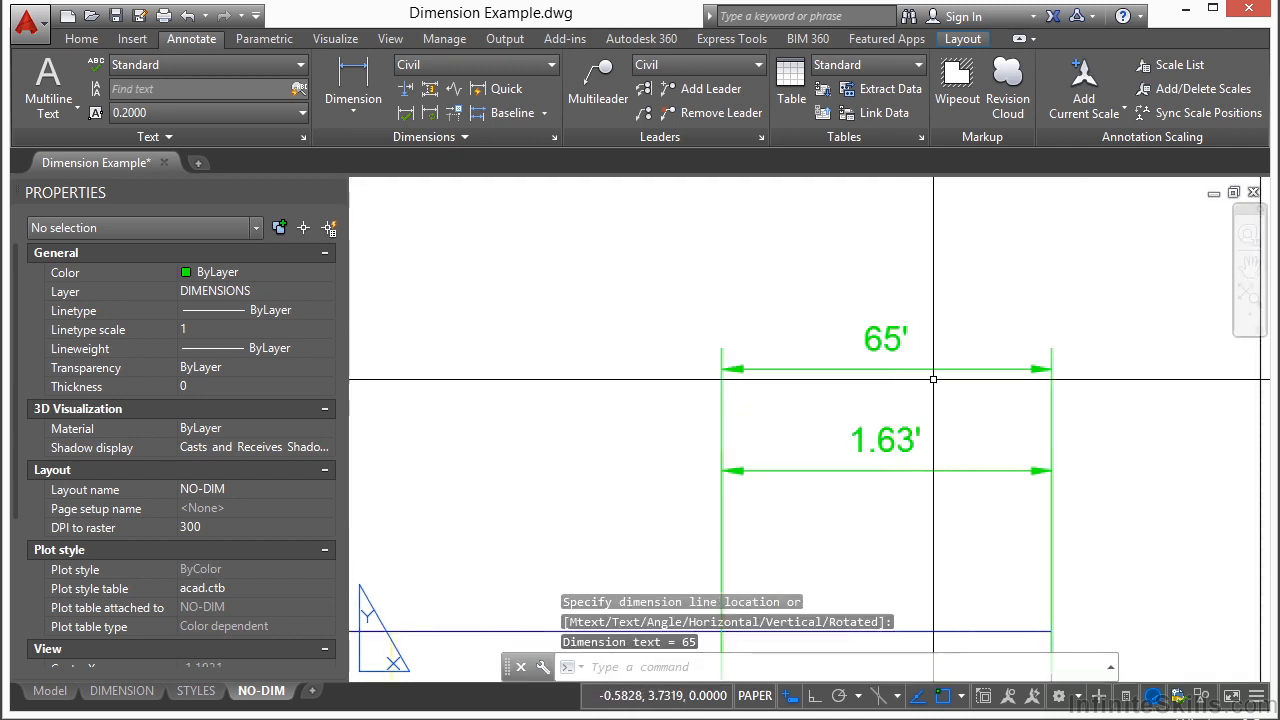
scroll(722, 311, down, 2)
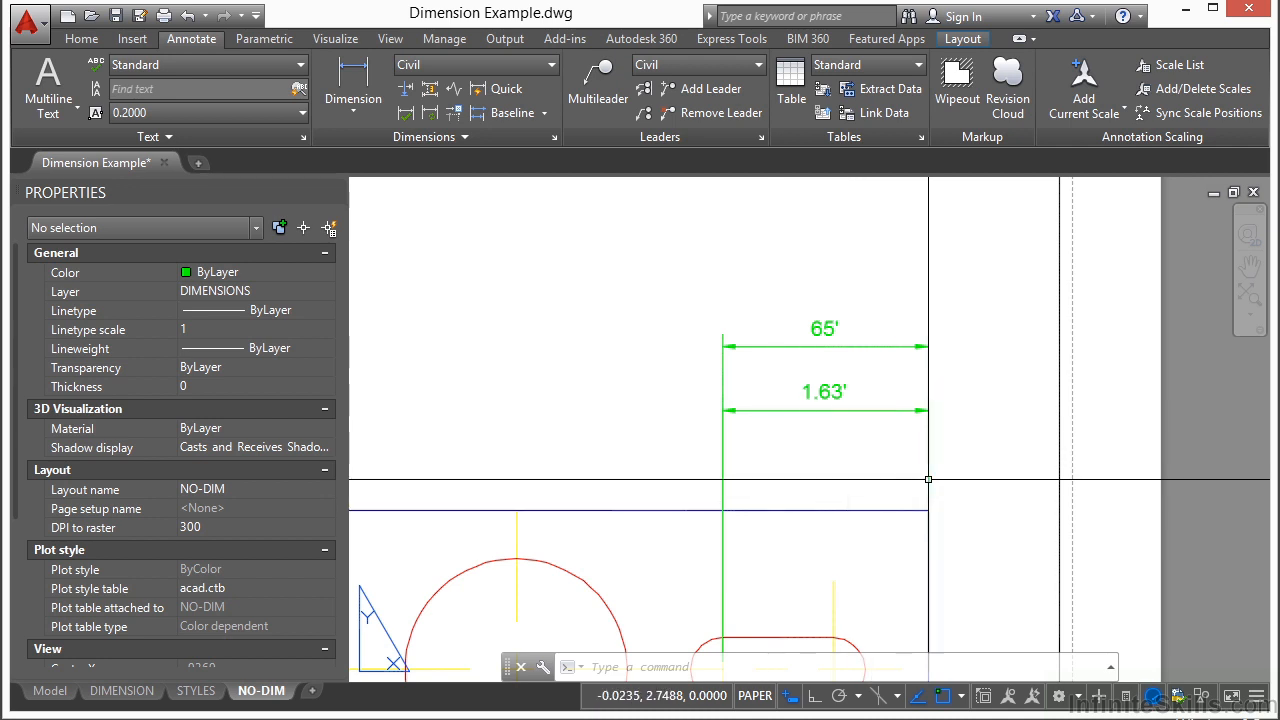
- Activate model space inside the layout viewport and set DIMASSOC to 1
double_click(827, 474)
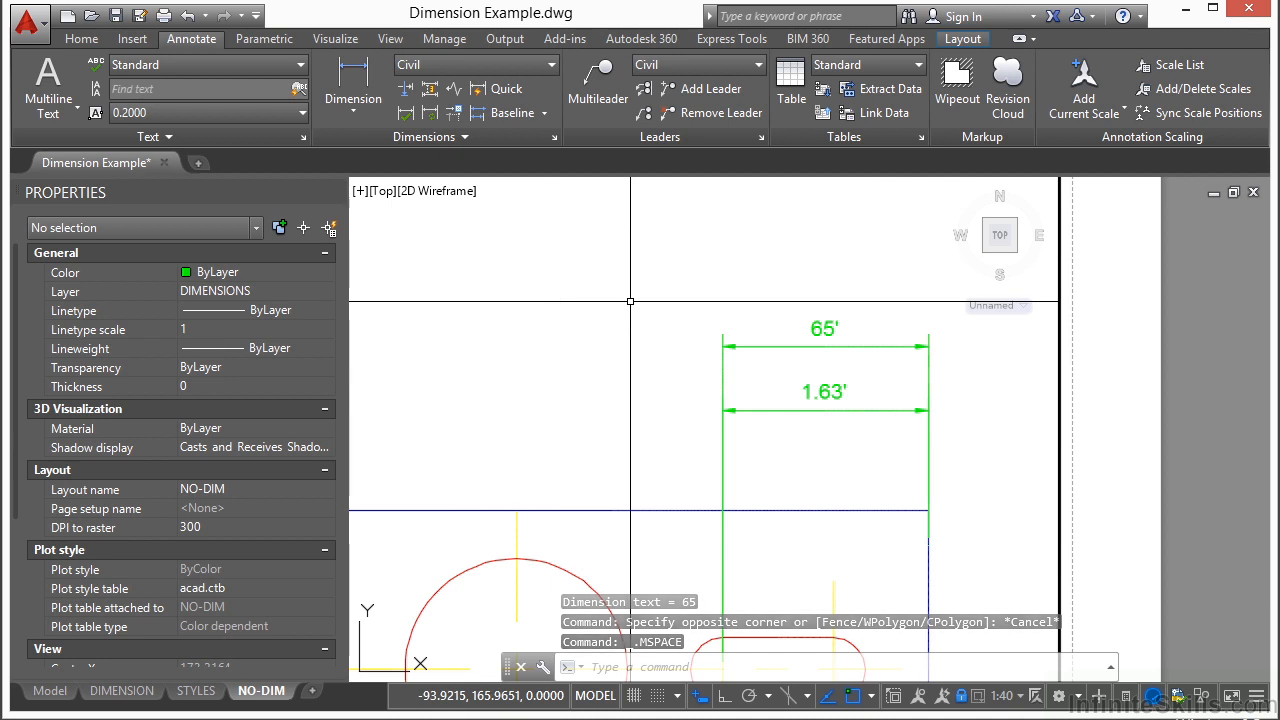
text(DIMASSOC)
key(Return)
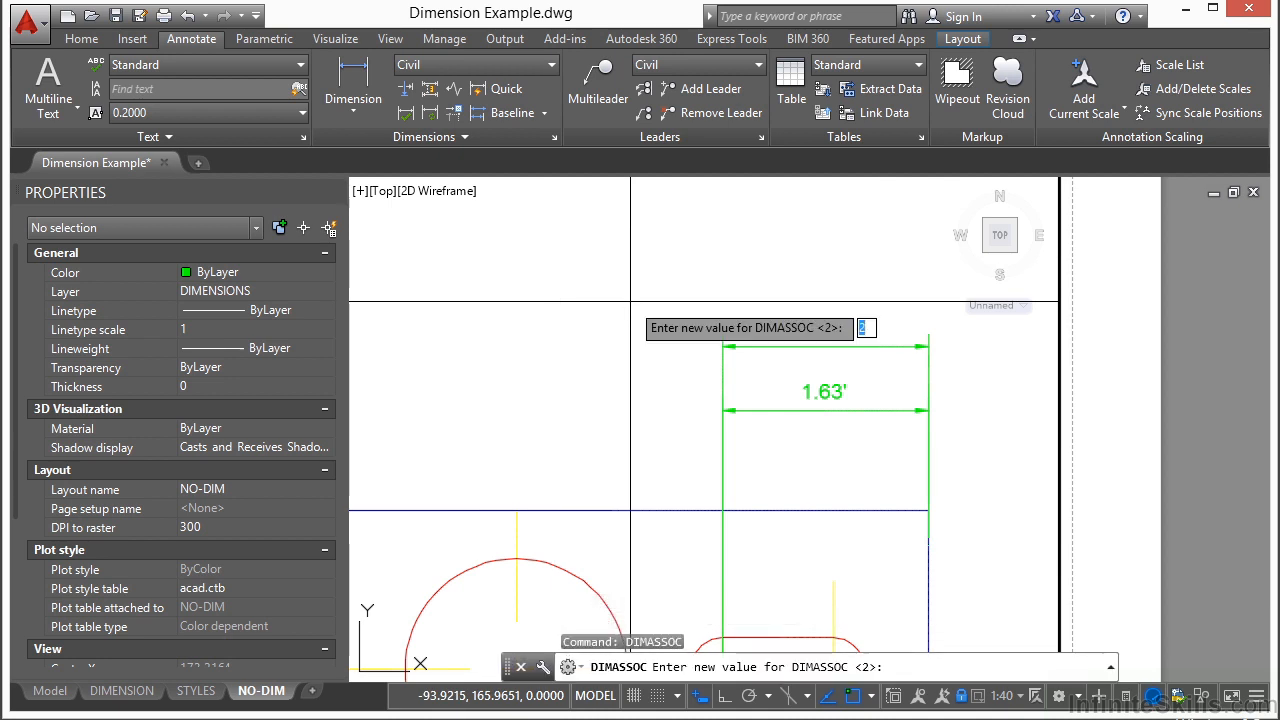
text(1)
key(Return)
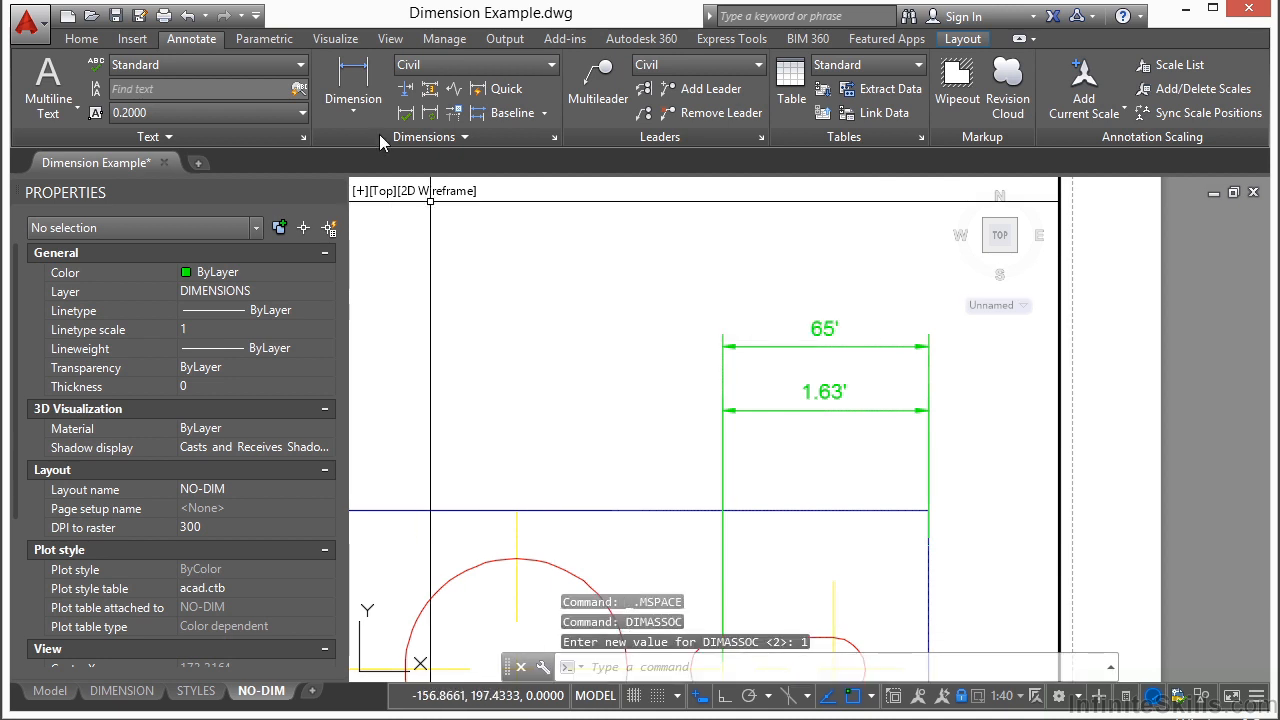
- Add a linear dimension in model space from the part's upper-right corner to the slot's left arc centre, just above the upper edge
click(358, 82)
click(928, 511)
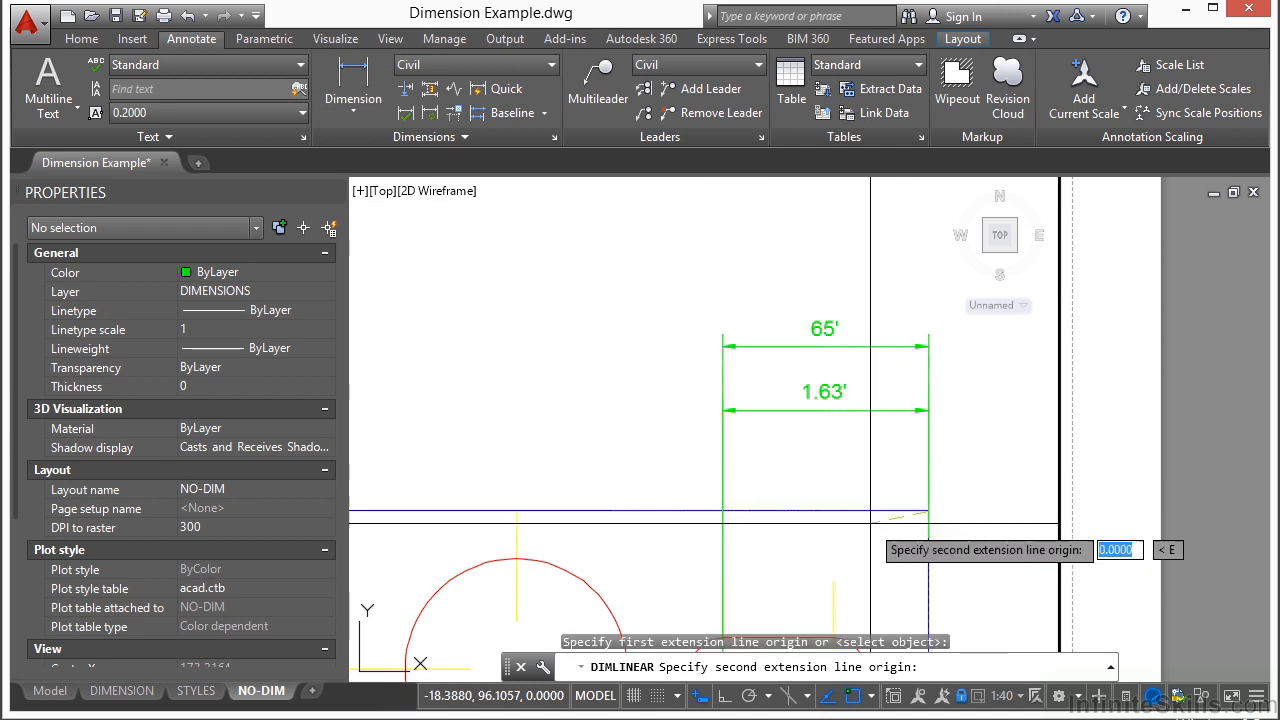
mouse_move(798, 587)
middle_down()
mouse_move(814, 420)
mouse_move(798, 466)
middle_up()
click(706, 573)
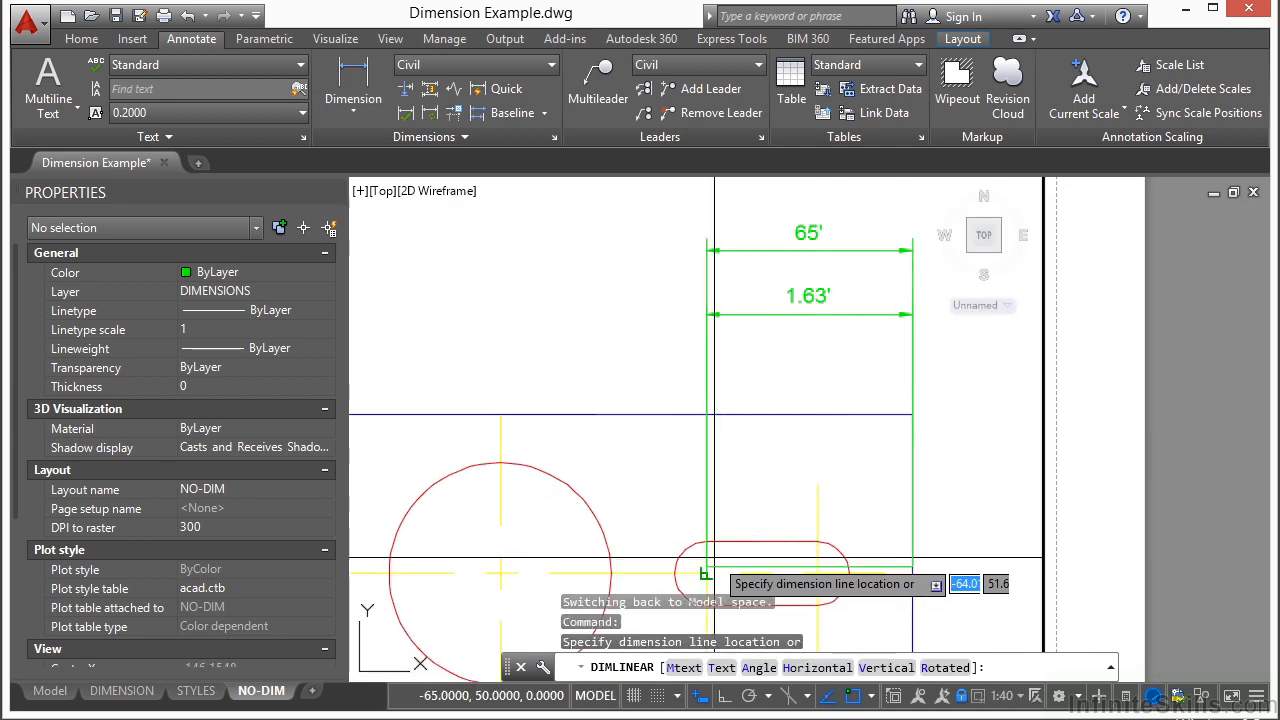
click(837, 357)
scroll(1000, 380, up, 8)
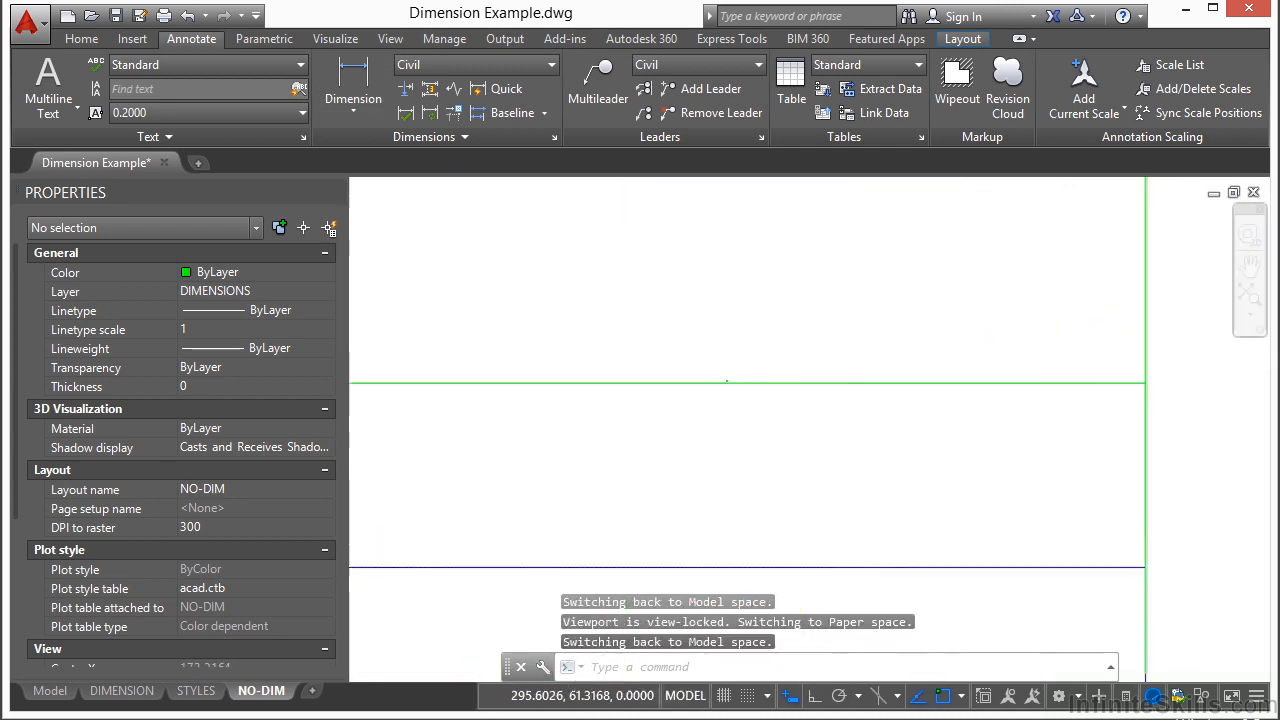
scroll(560, 428, up, 6)
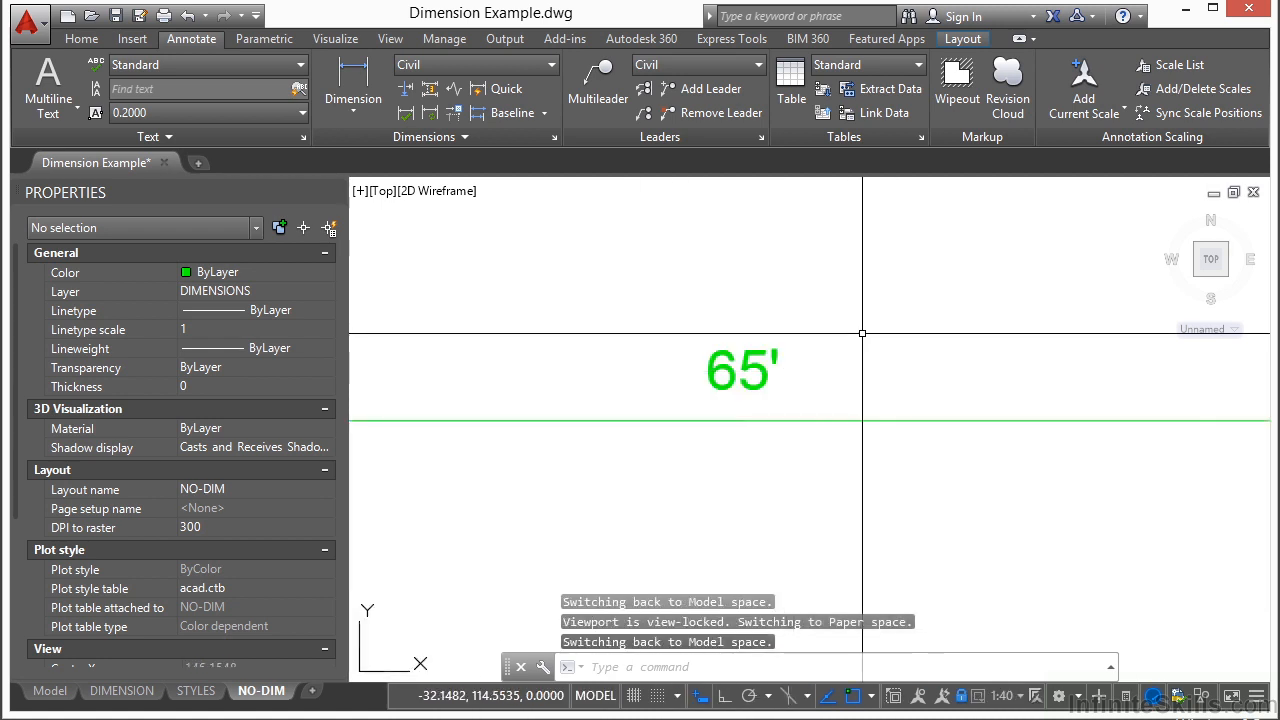
scroll(720, 387, down, 5)
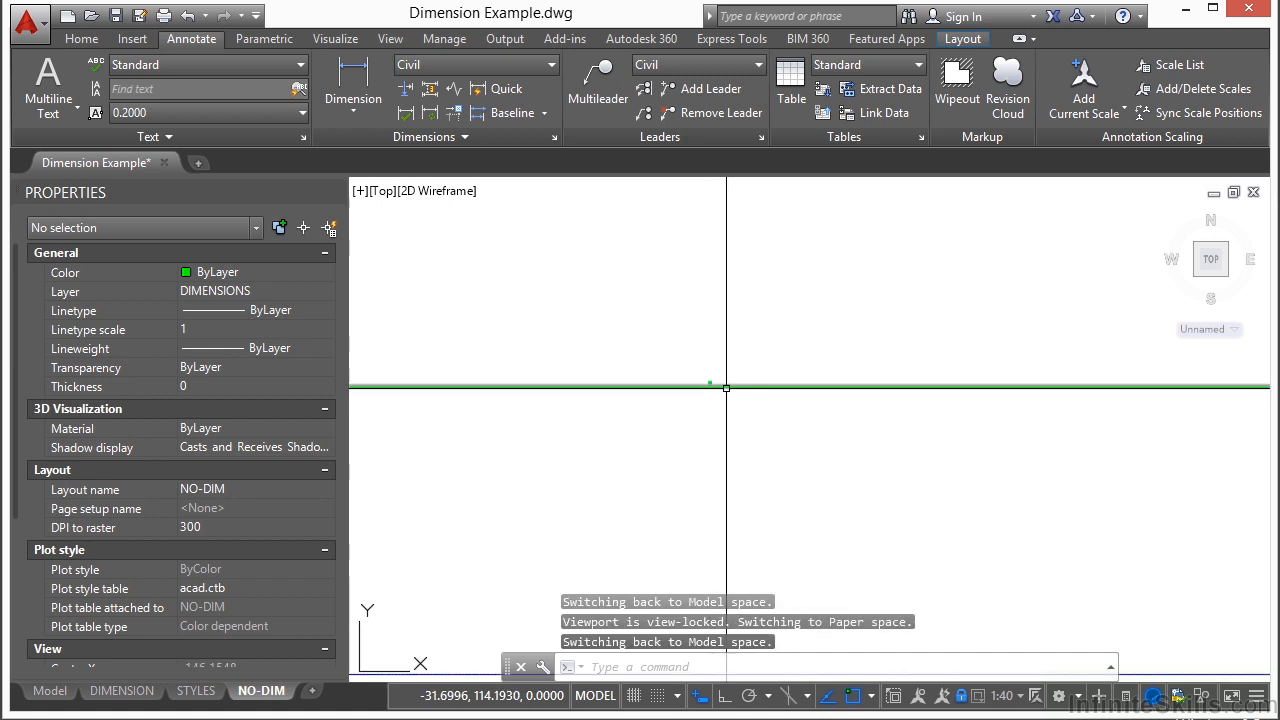
scroll(720, 387, down, 5)
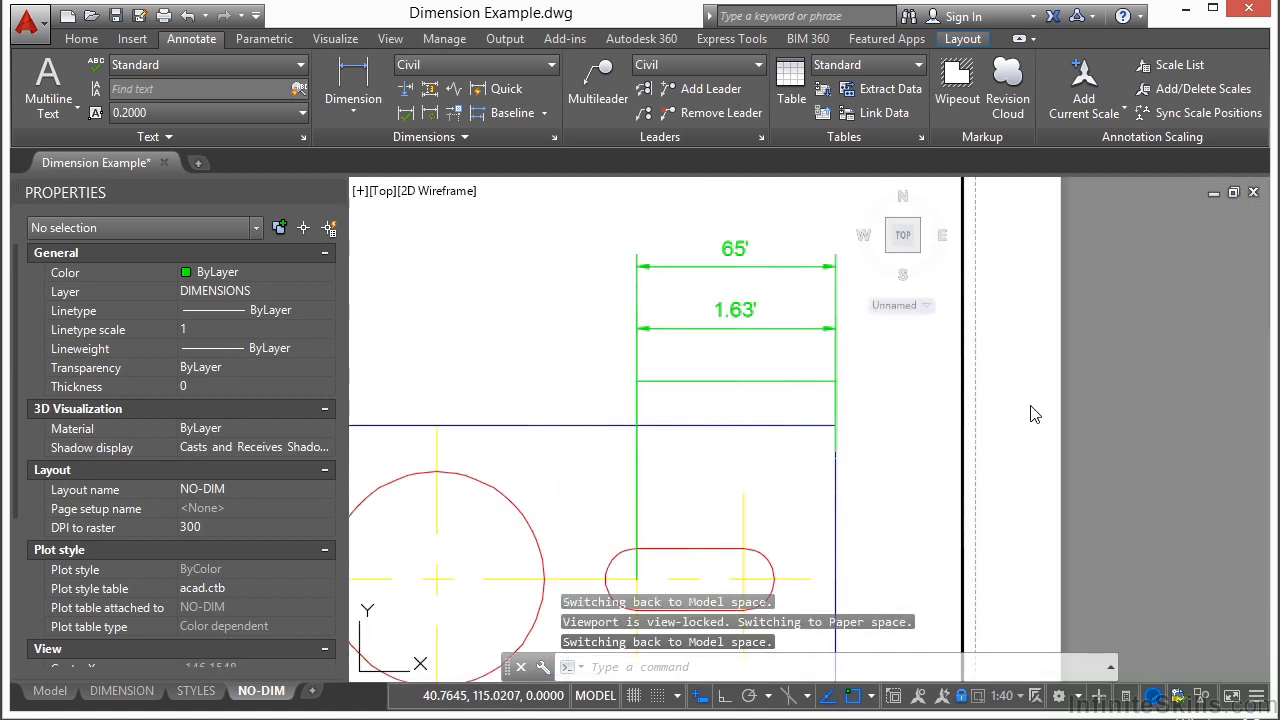
- Return to paper space and enter 1 for DIMASSOC
click(1032, 388)
key(Escape)
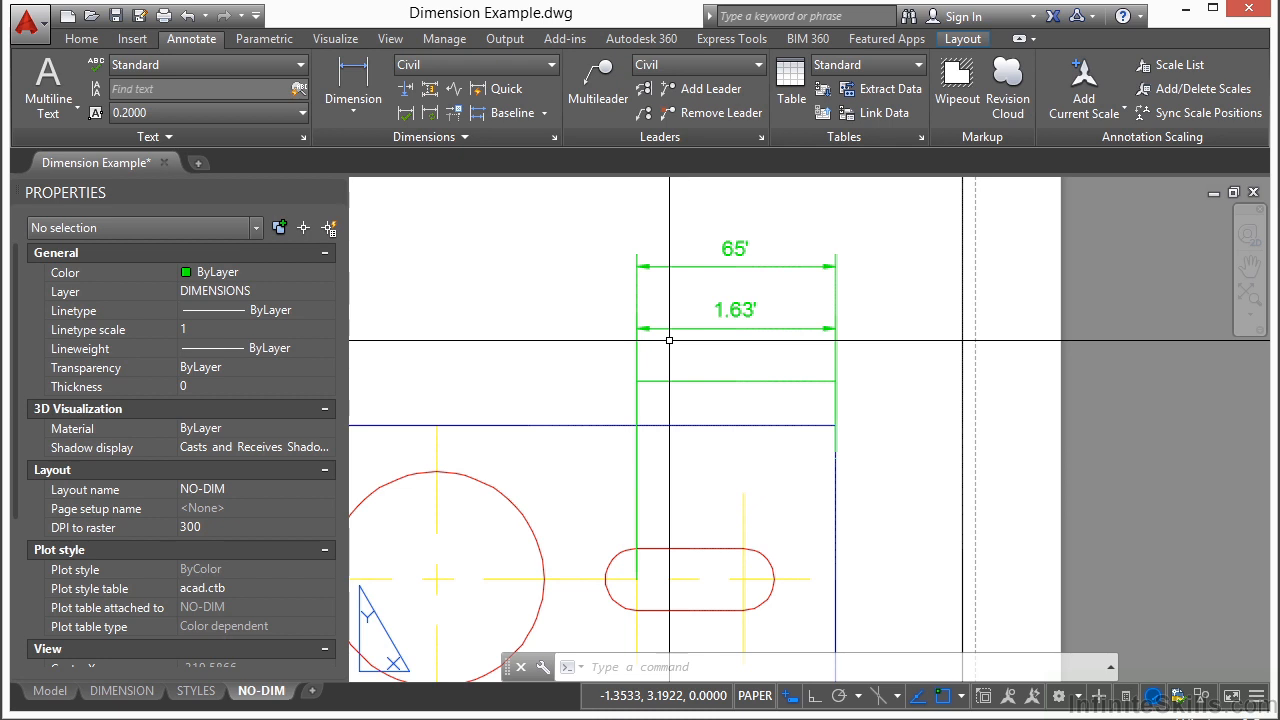
text(DIMLINEAR)
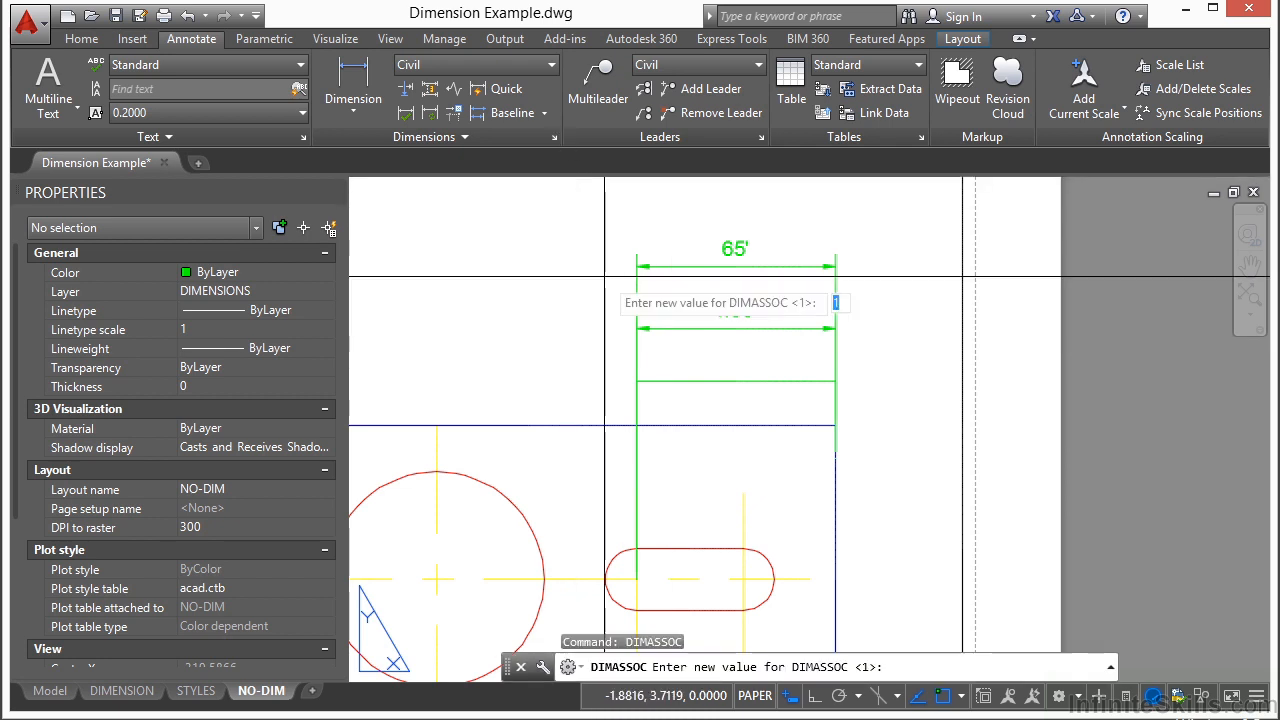
text(1)
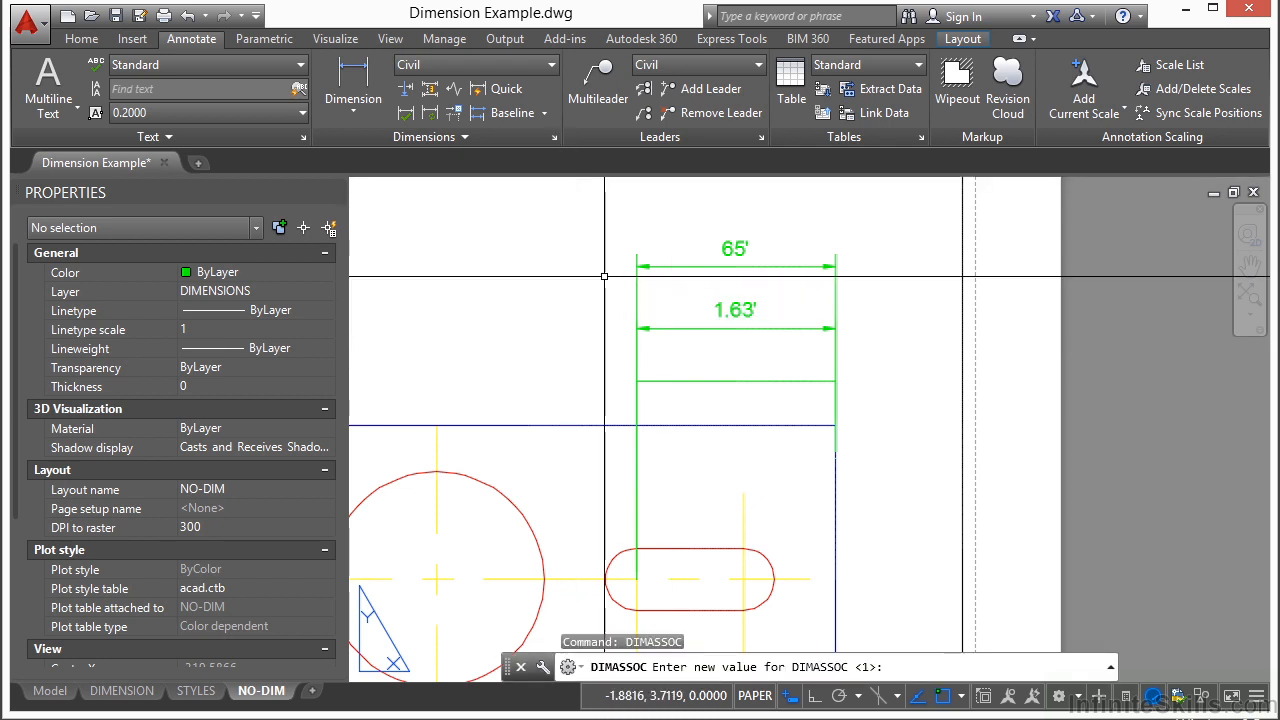
key(Return)
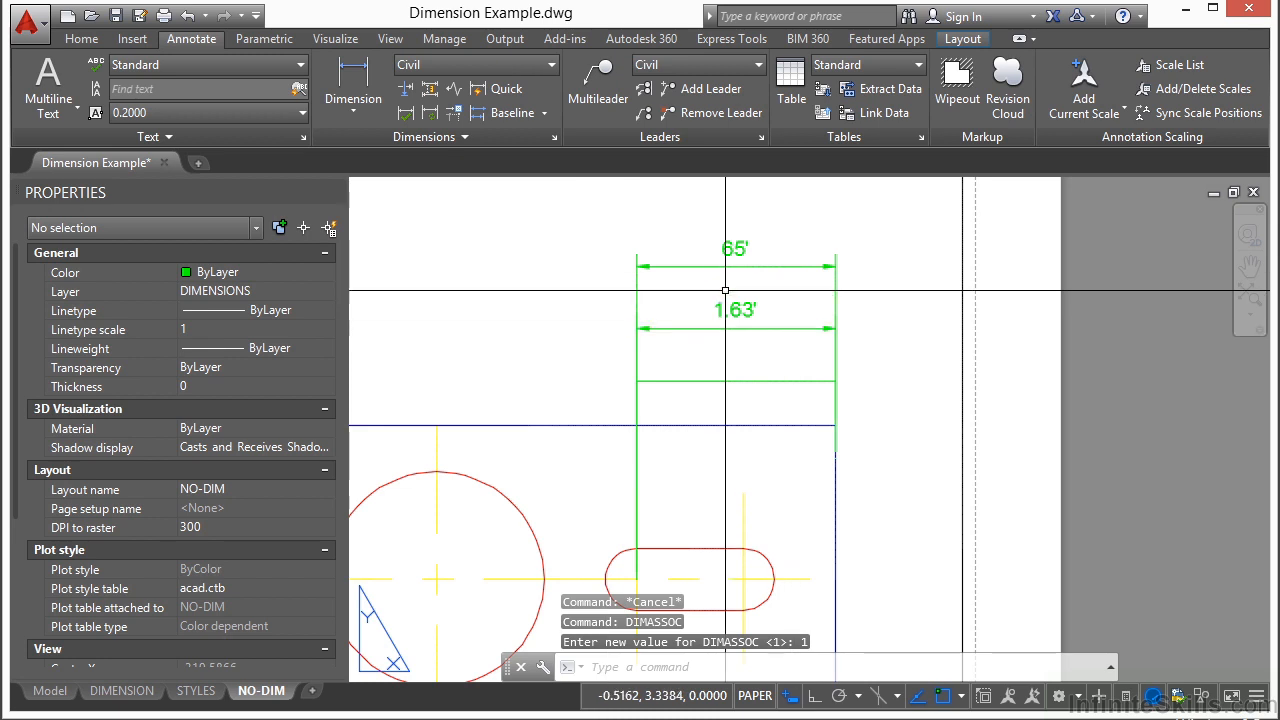
- Create the dimension style Copy of Civil, based on Civil, with a measurement scale factor of 10
click(556, 141)
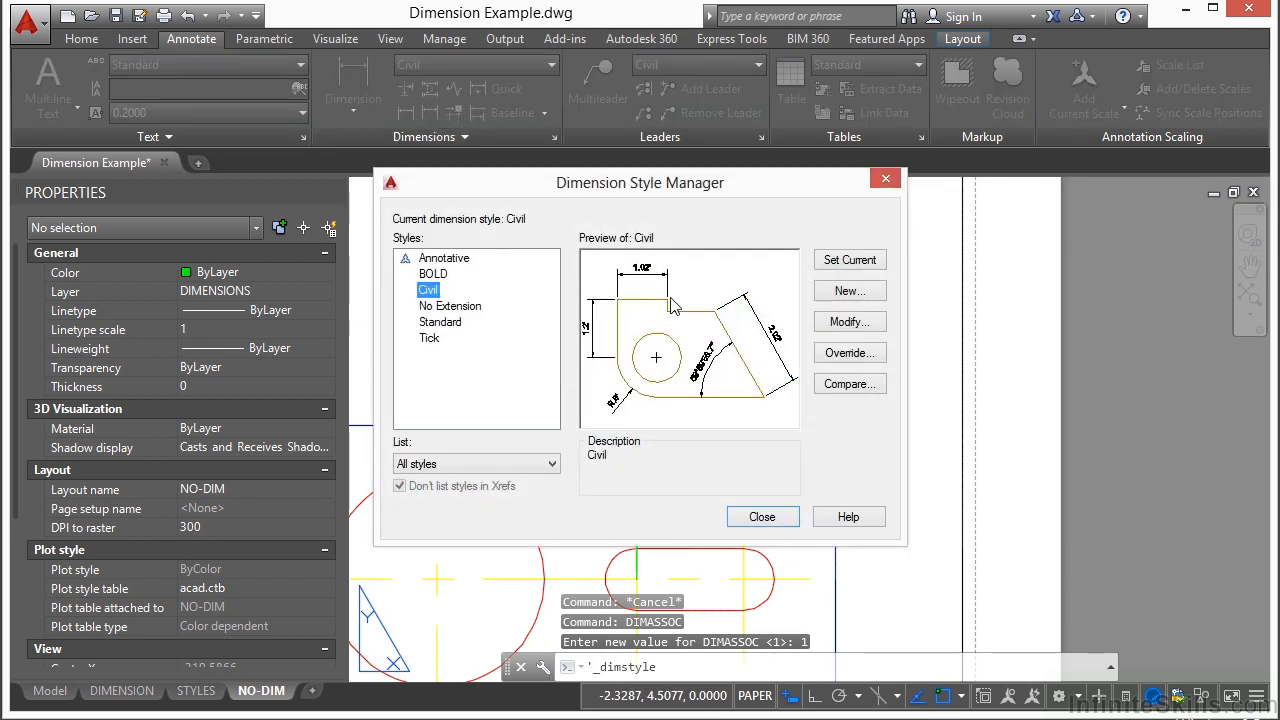
click(848, 293)
click(774, 312)
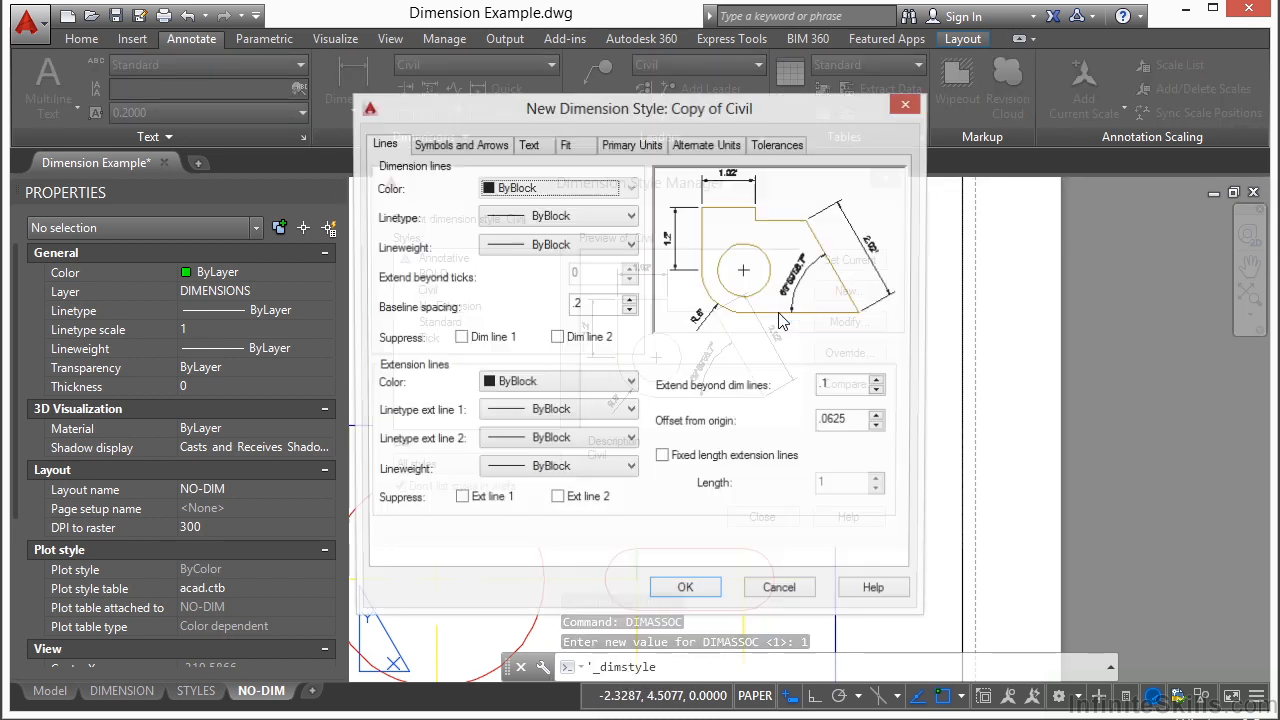
click(487, 145)
click(530, 145)
click(612, 146)
click(560, 400)
text(0)
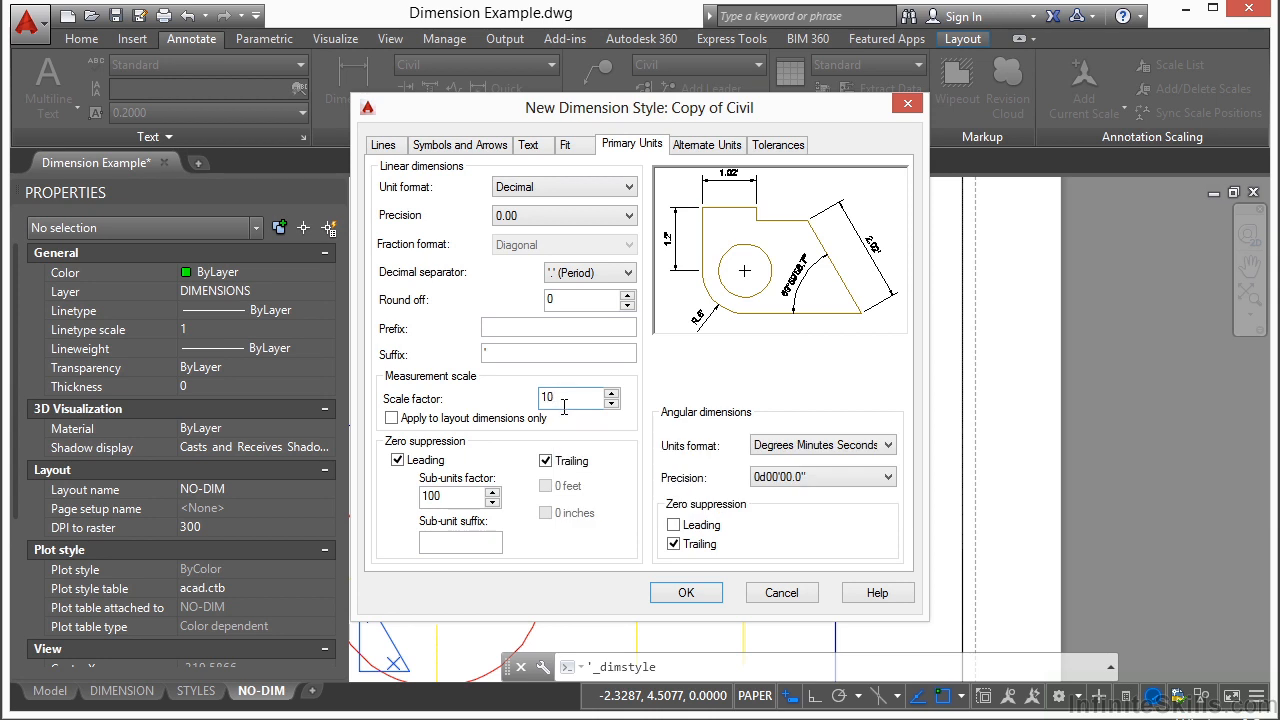
click(685, 593)
click(779, 519)
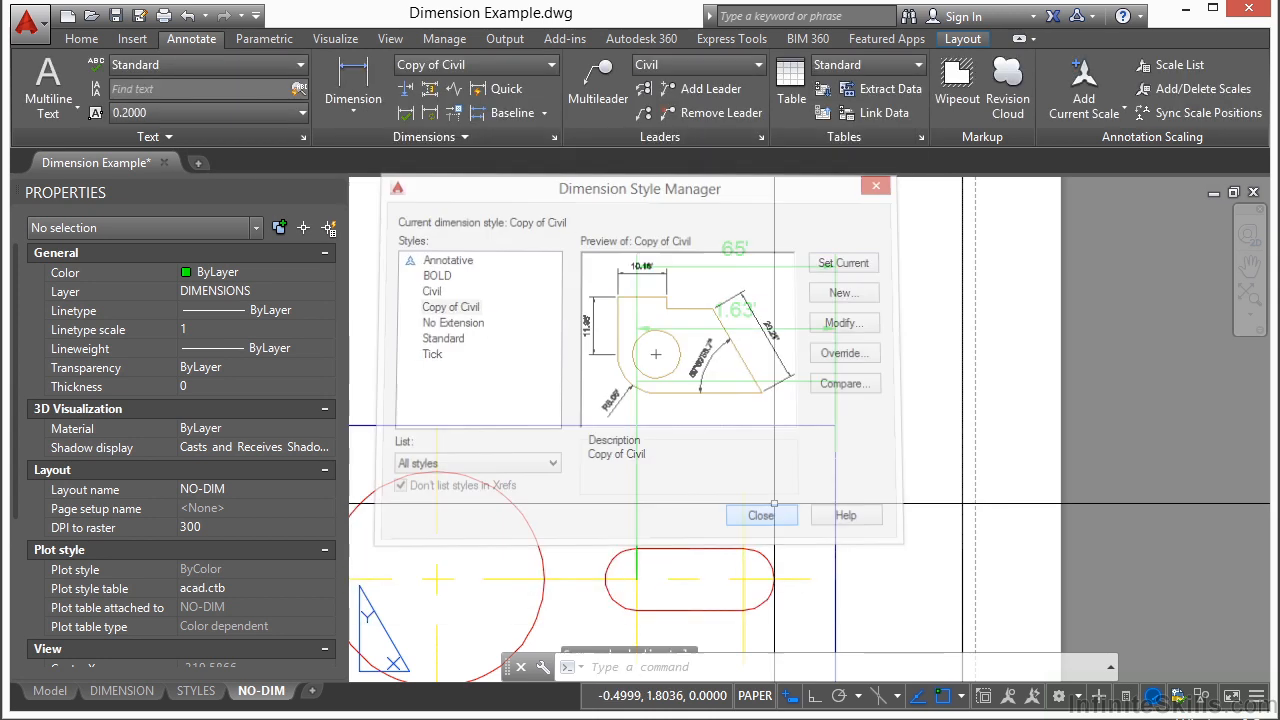
- Dimension the horizontal distance from the part's upper-right corner to the slot's left centre line in the Copy of Civil style, below the 1.63' dimension
click(370, 88)
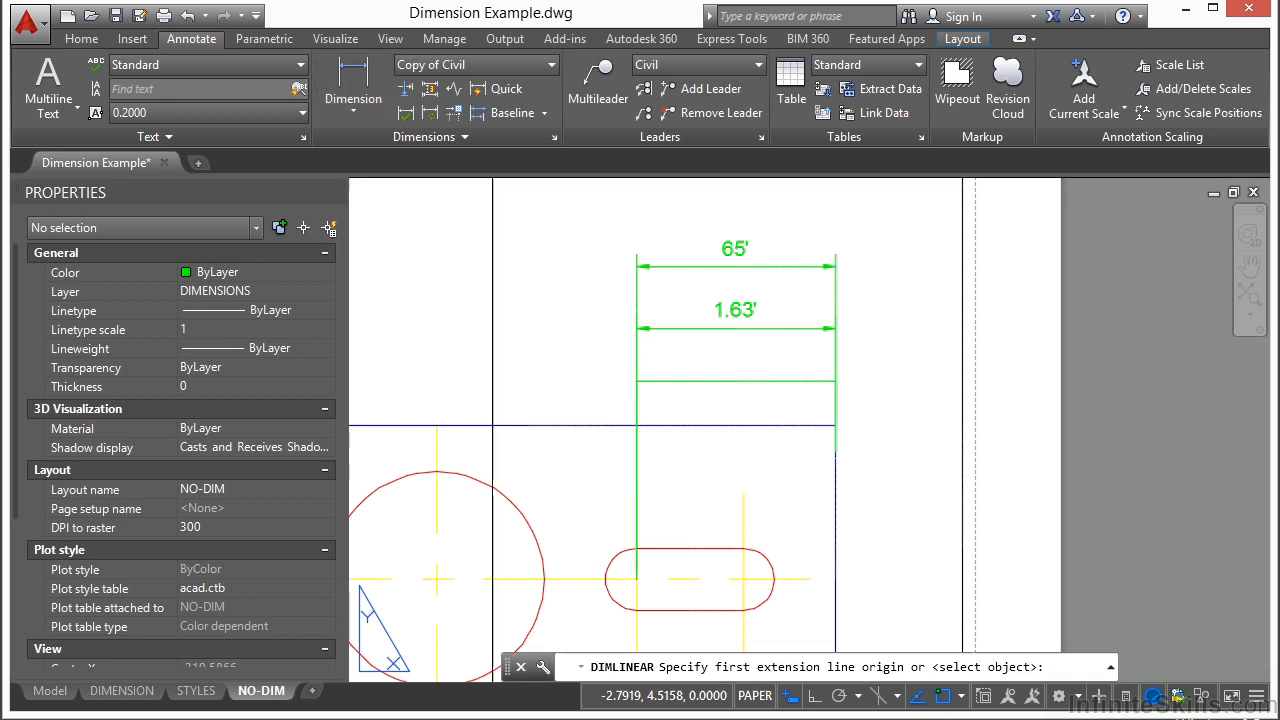
click(836, 428)
click(636, 579)
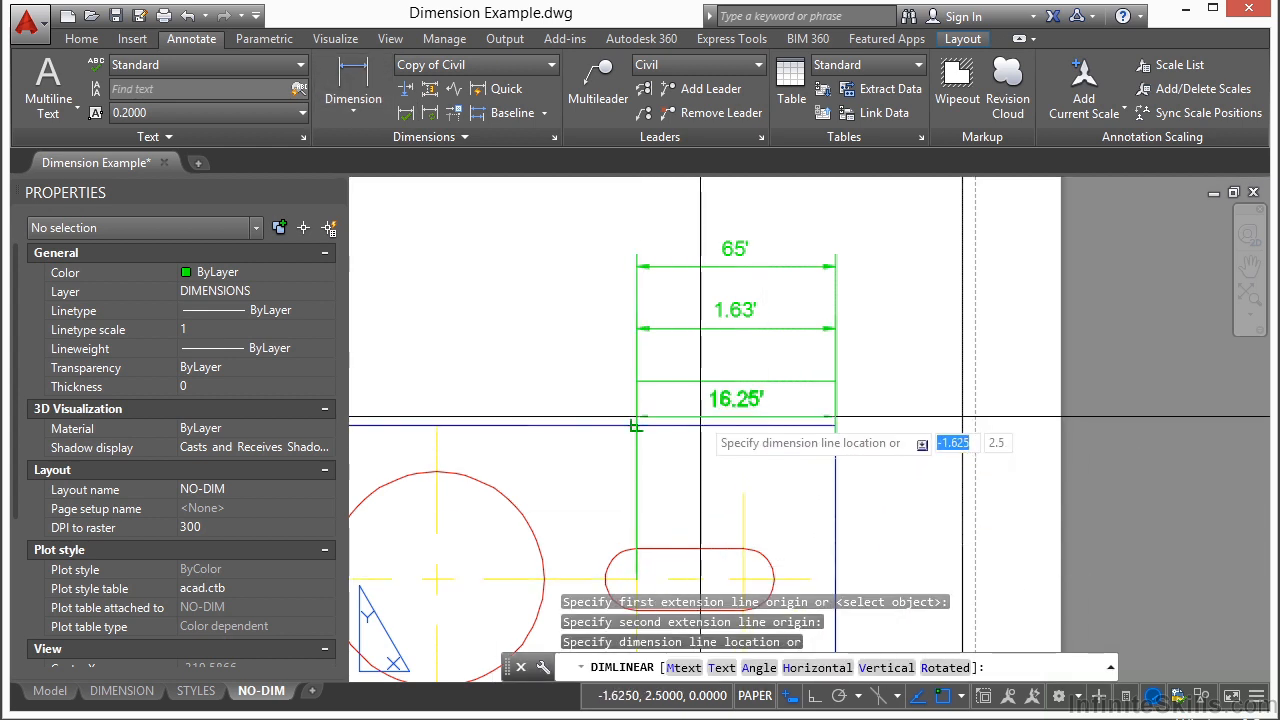
scroll(705, 356, up, 2)
click(706, 377)
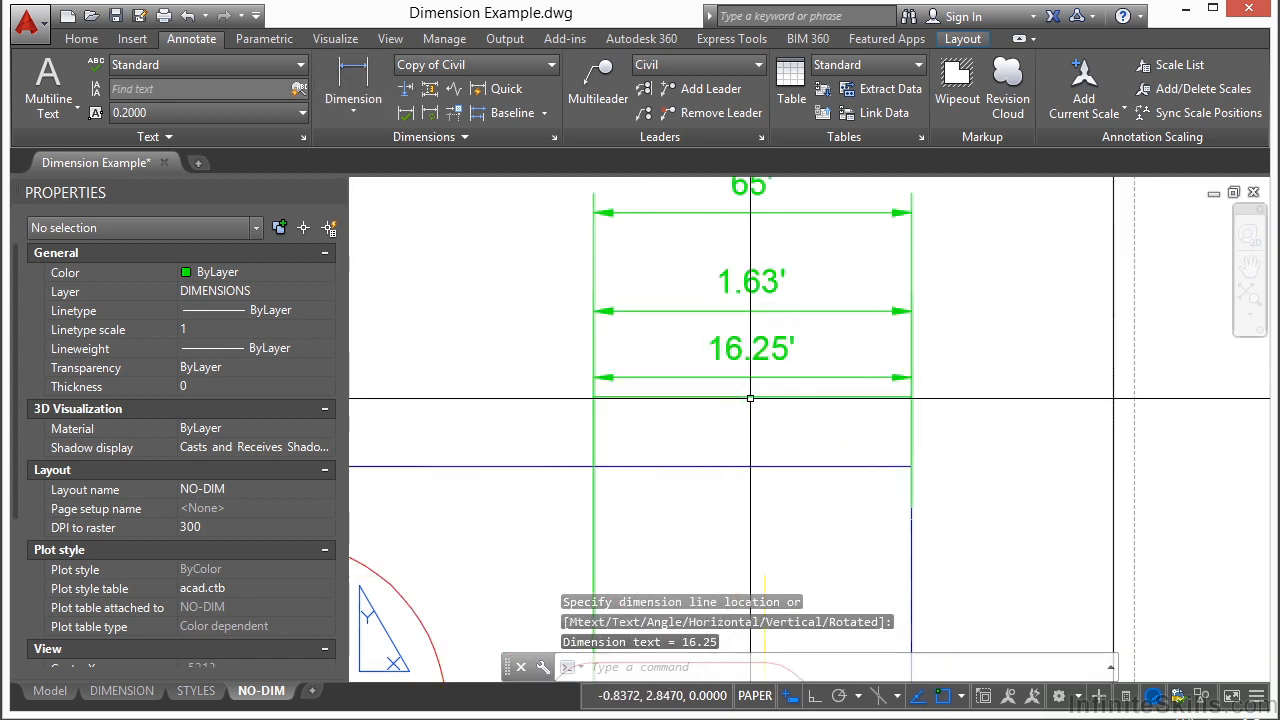
scroll(823, 371, down, 2)
scroll(712, 400, up, 2)
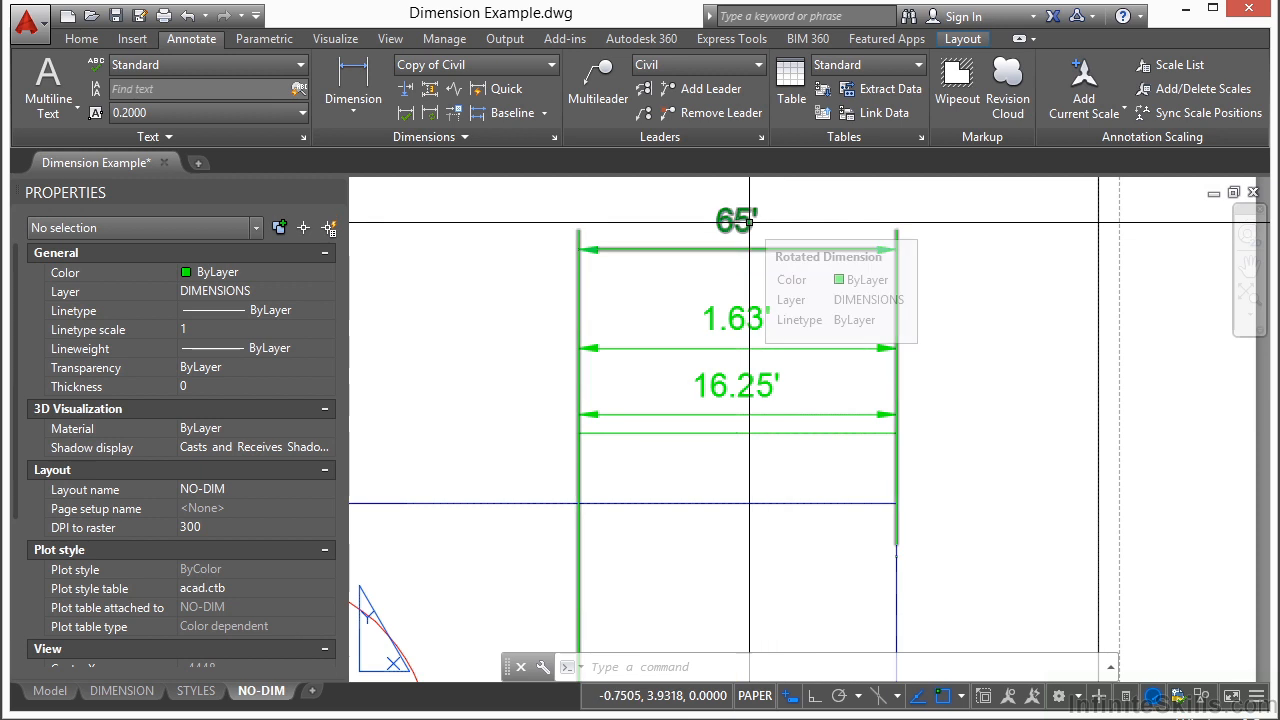
scroll(749, 222, down, 2)
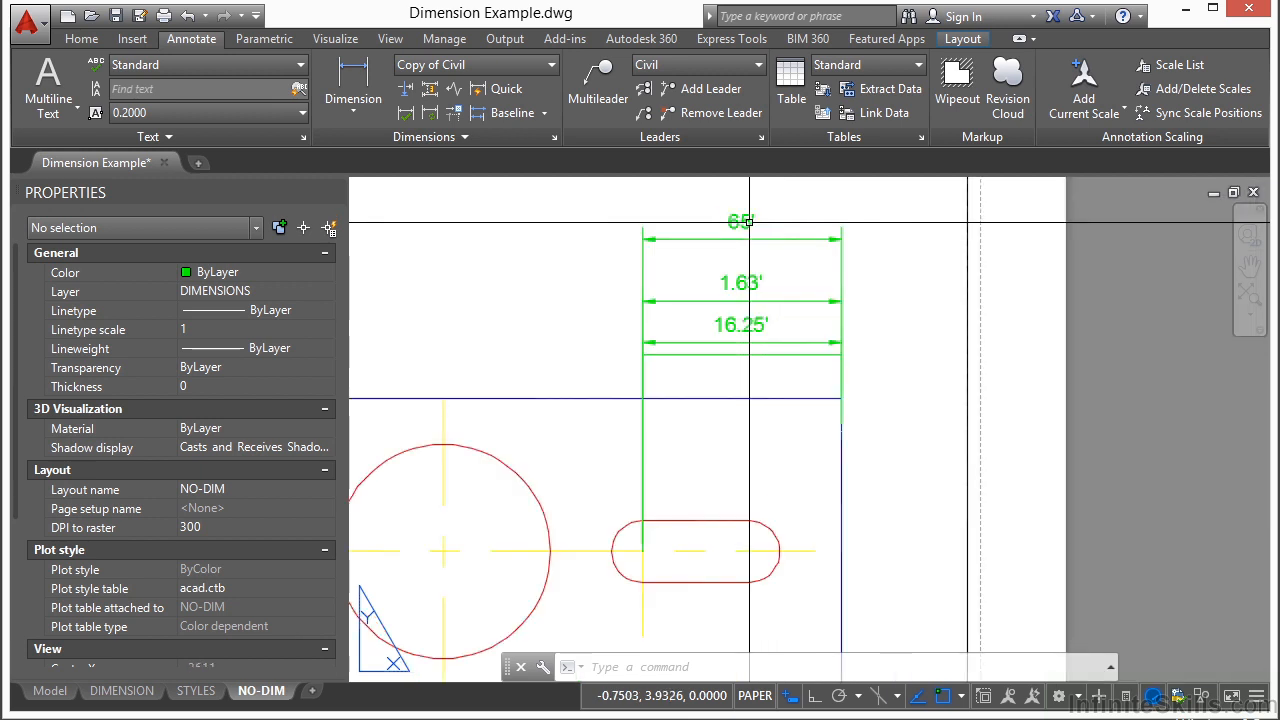